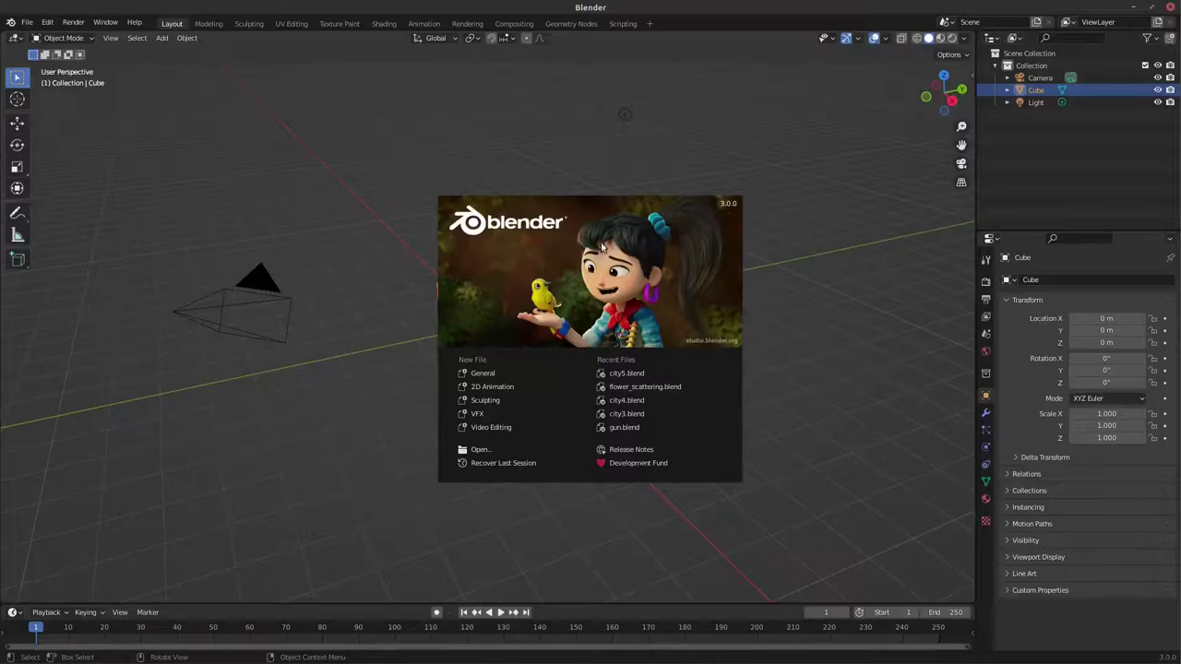
Delete the default cube and the light from the scene.
scroll(536, 305, up, 3)
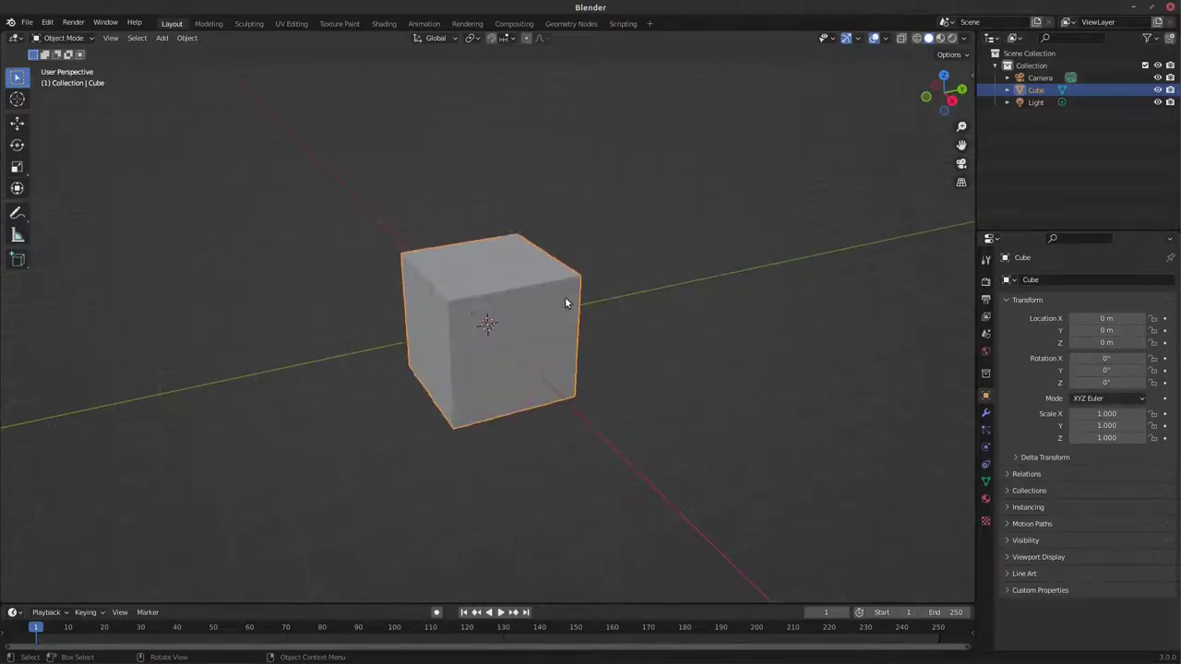
scroll(565, 296, down, 2)
key(x)
click(531, 289)
scroll(528, 294, down, 4)
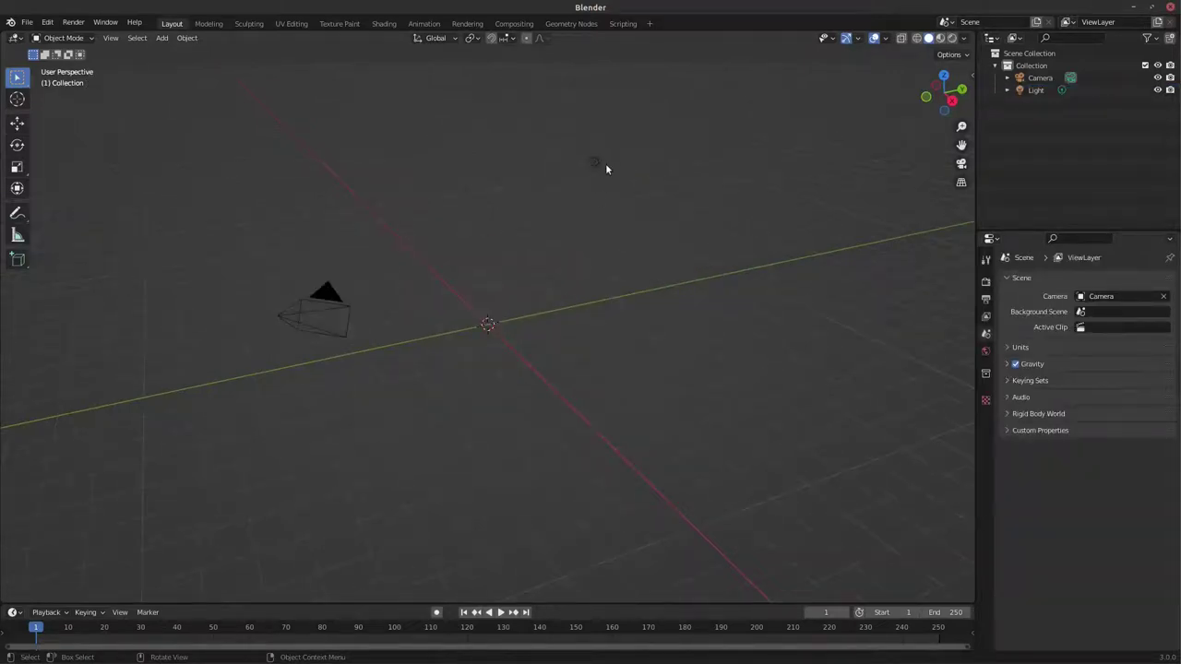
click(593, 162)
key(x)
click(595, 157)
Clear the camera's rotation and move it directly above the origin from top view.
click(323, 292)
key(alt+r)
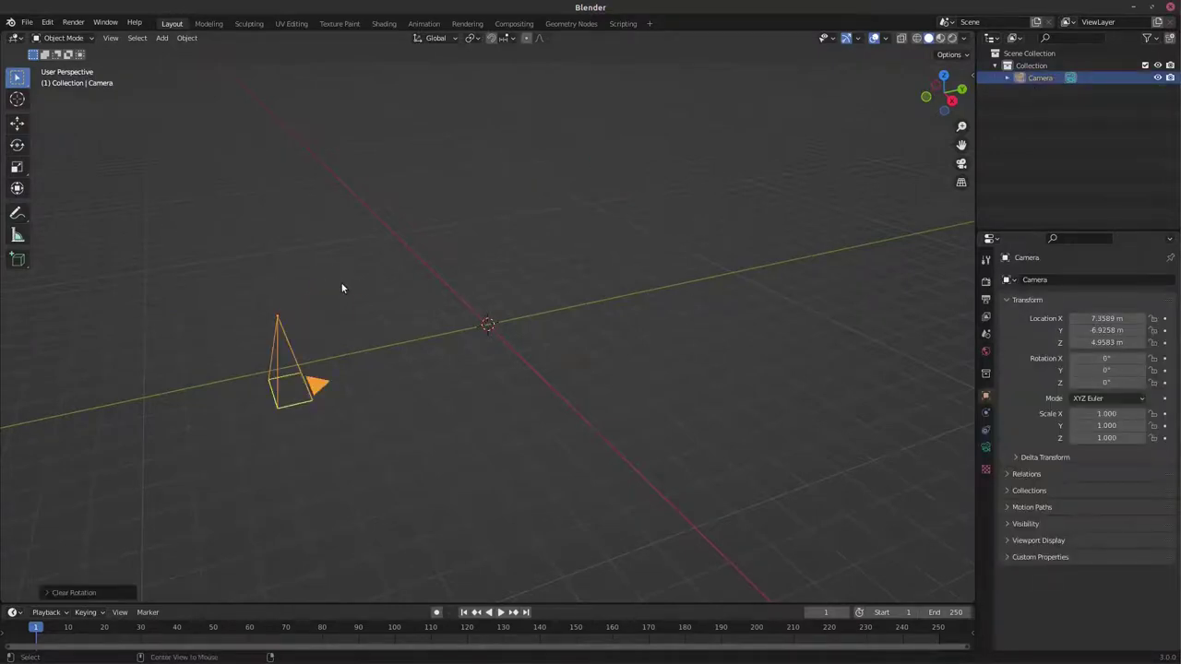
drag(943, 91, 932, 85)
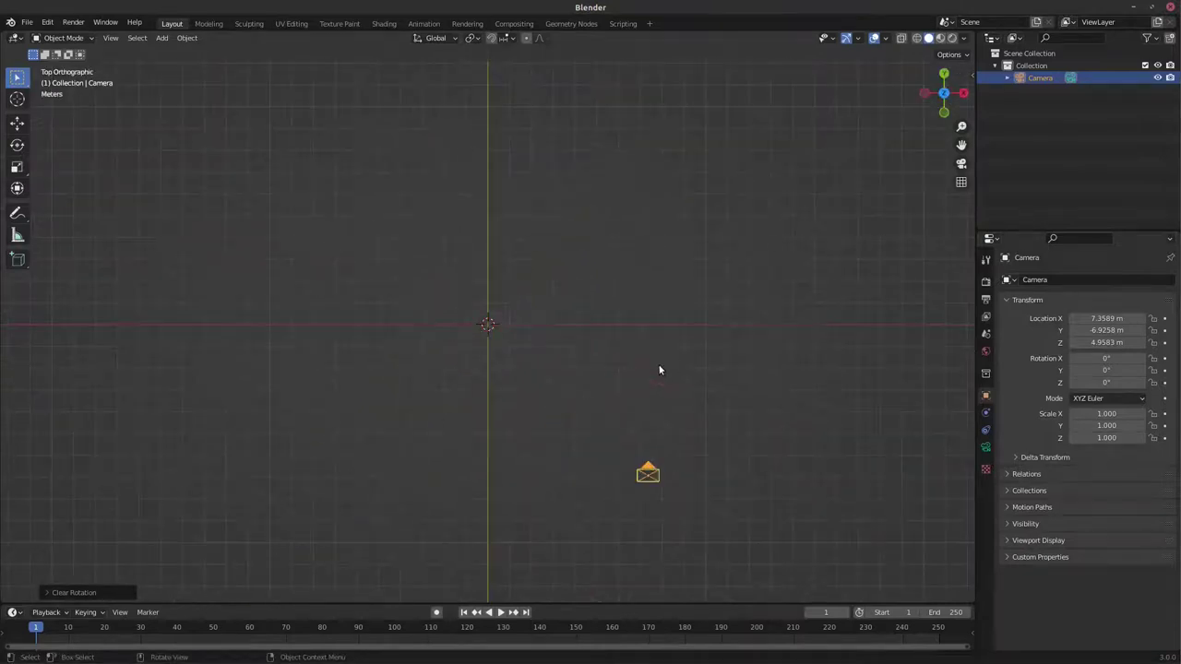
key(g)
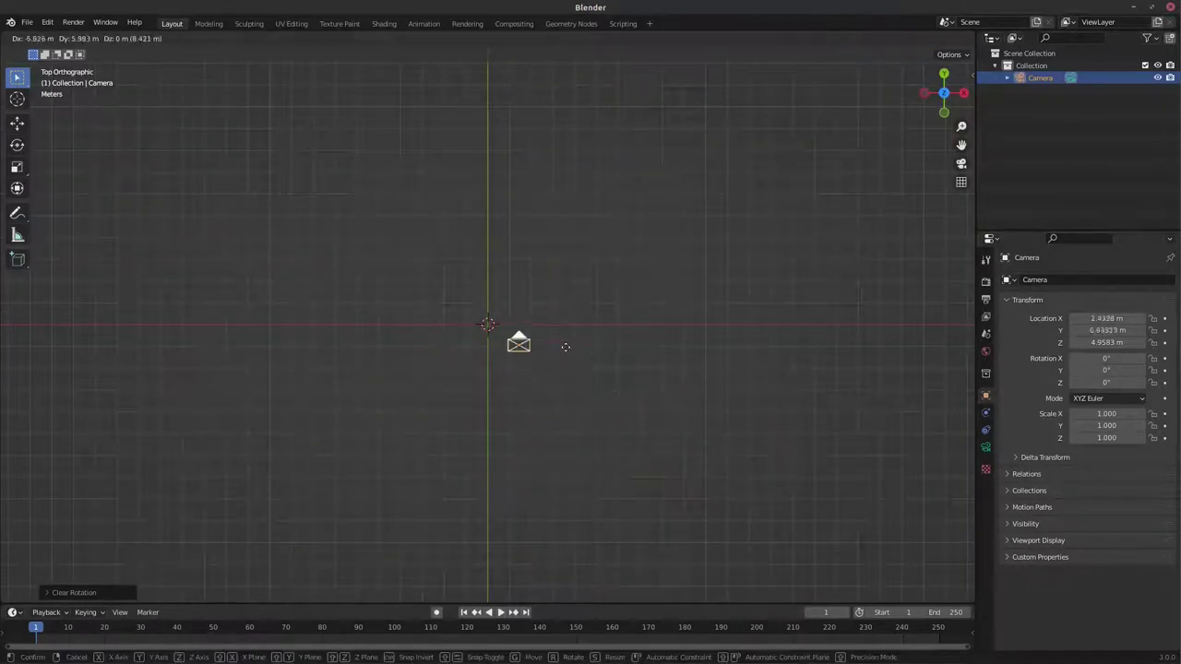
click(551, 332)
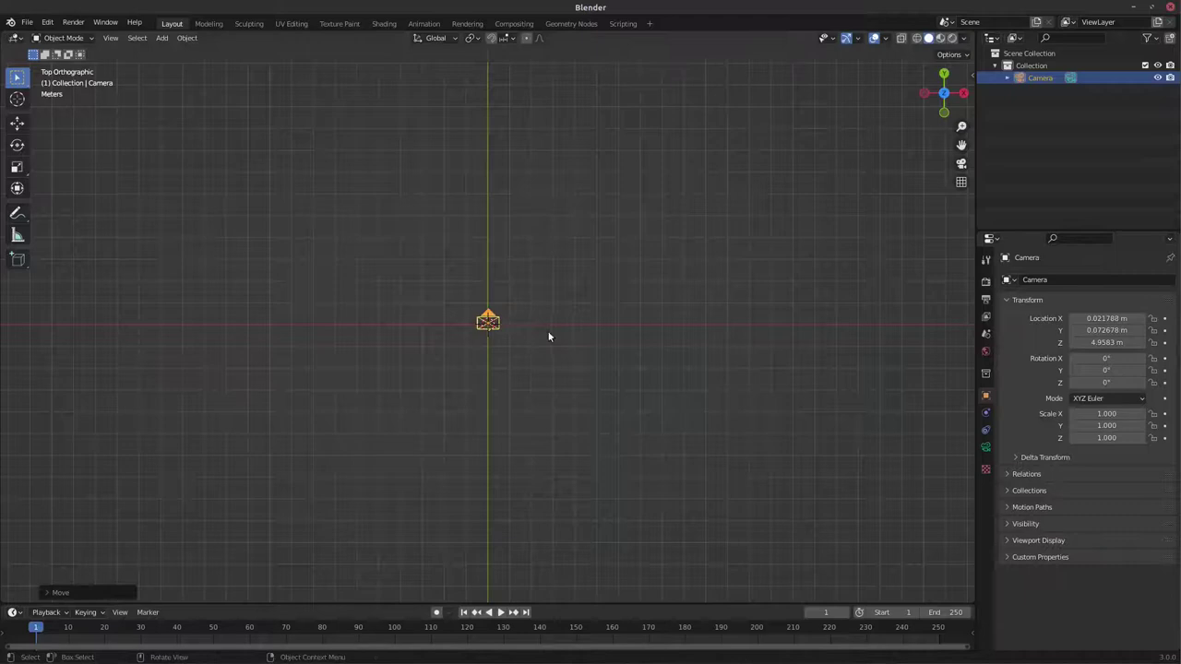
drag(943, 92, 479, 259)
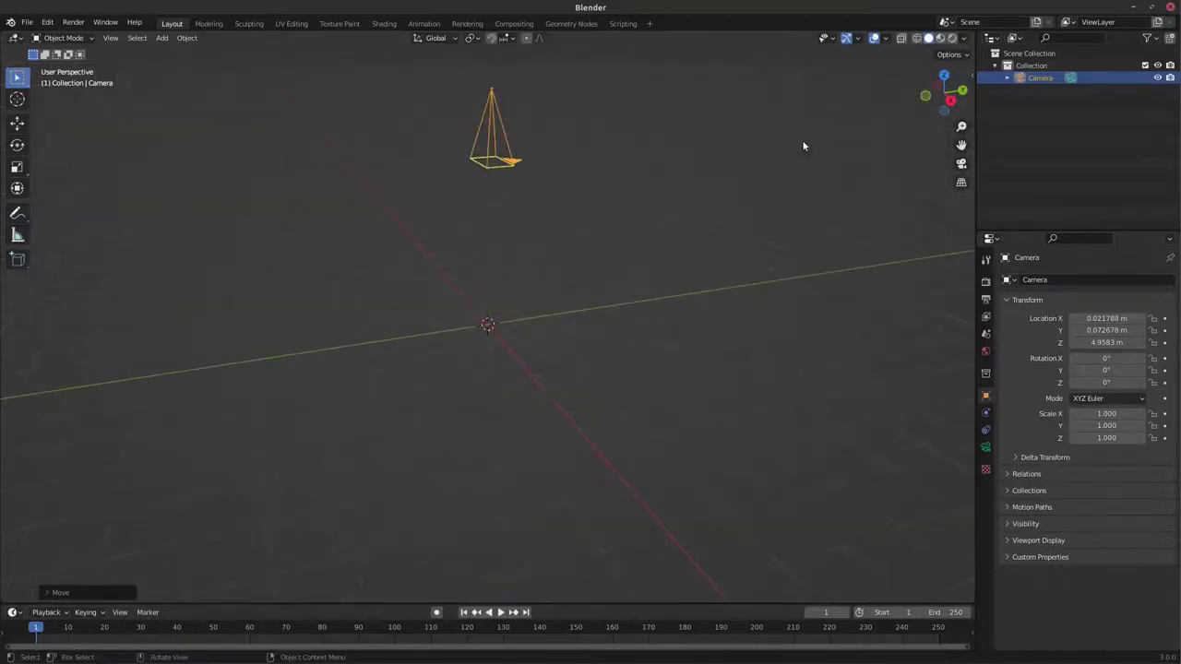
click(961, 163)
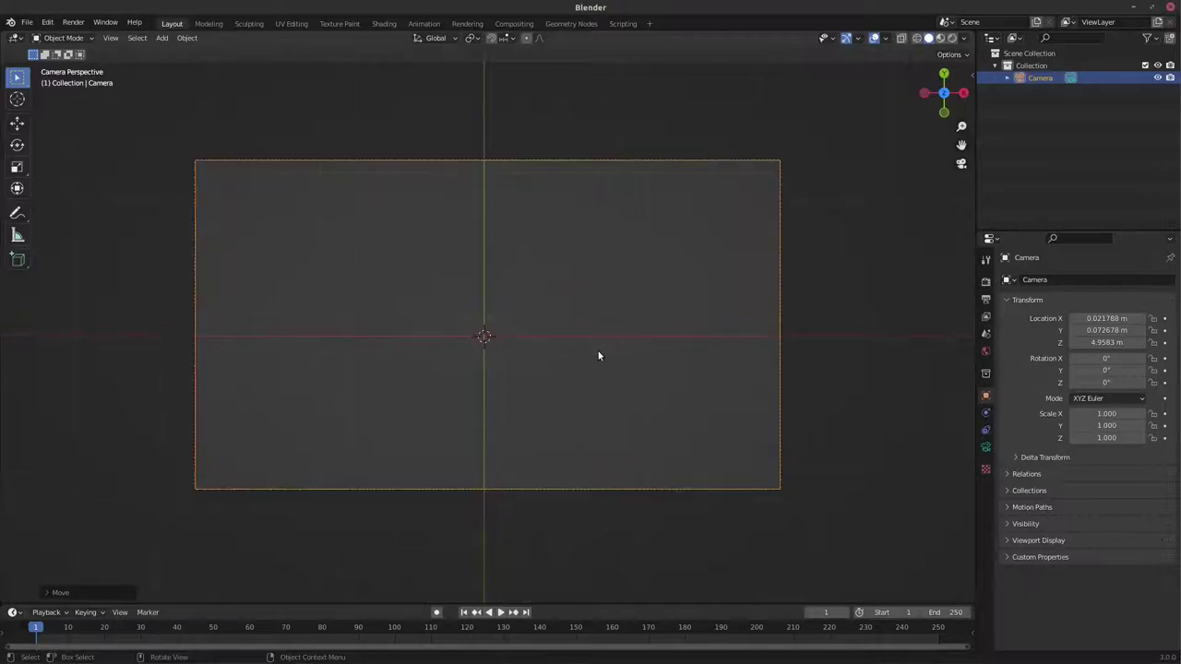
Add a text object and set its horizontal paragraph alignment to Center.
key(shift+a)
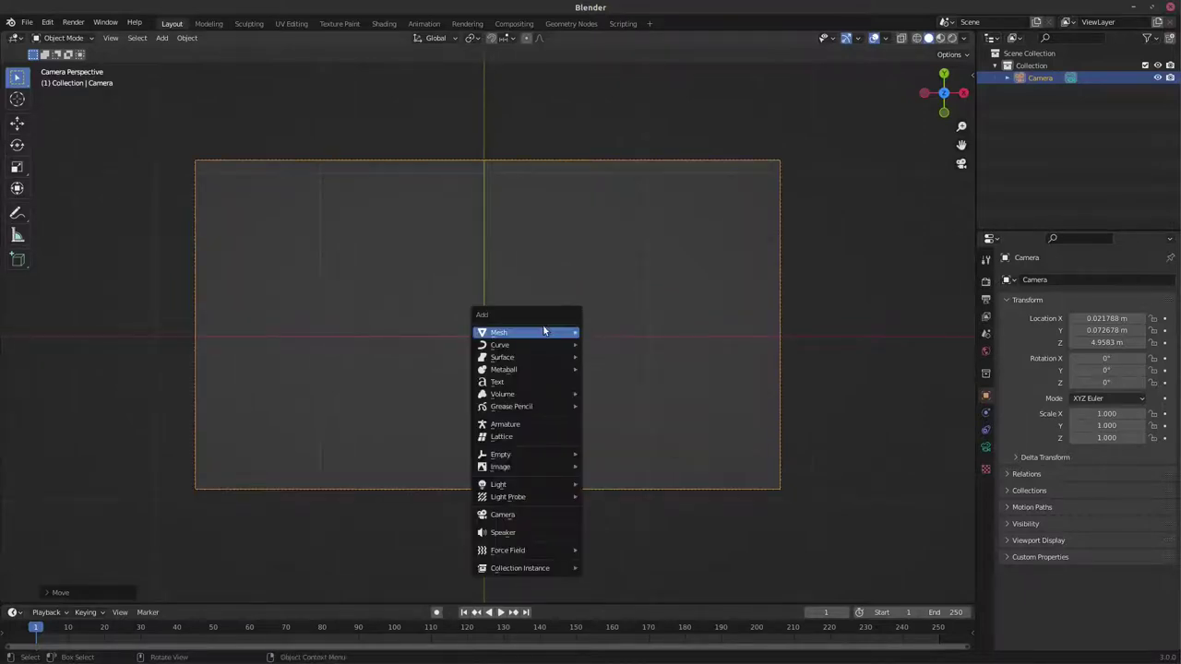
click(521, 381)
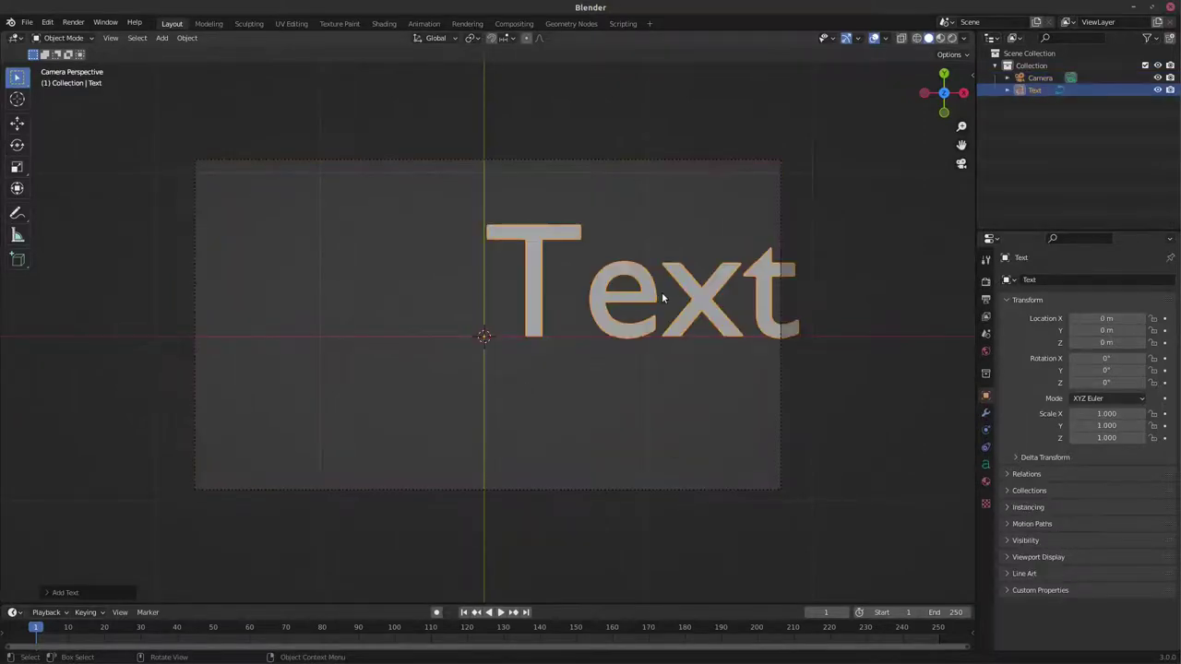
click(985, 464)
click(1105, 474)
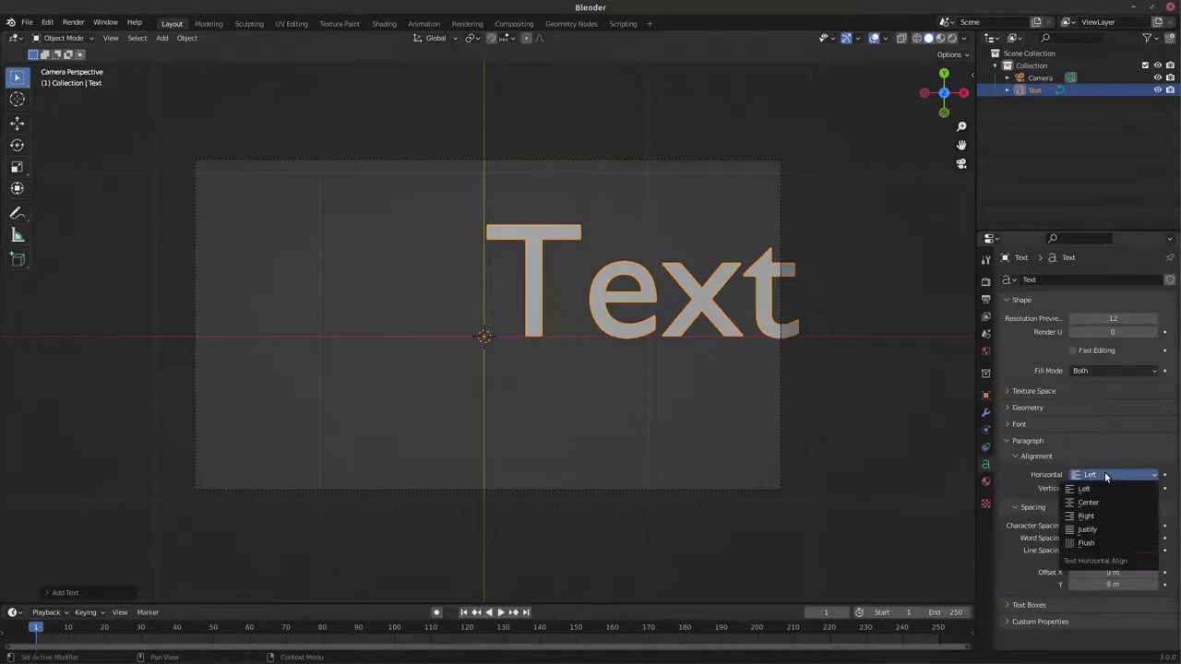
click(1088, 502)
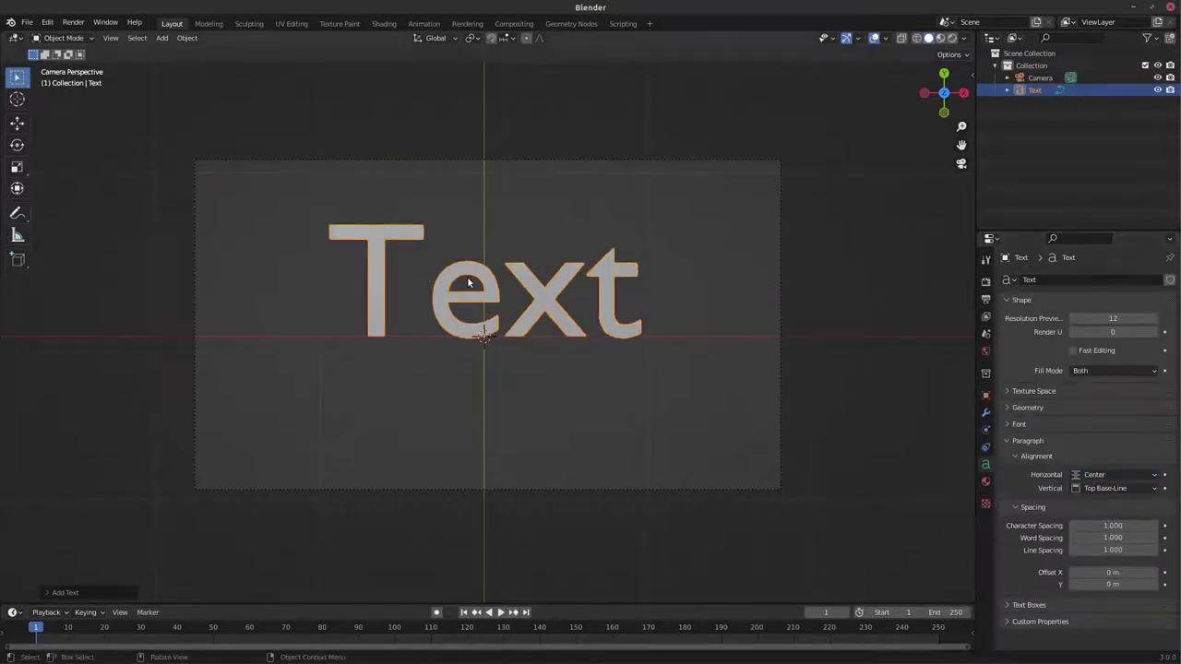
Replace the default word 'Text' with 'GOOGLE'.
key(Tab)
key(BackSpace)
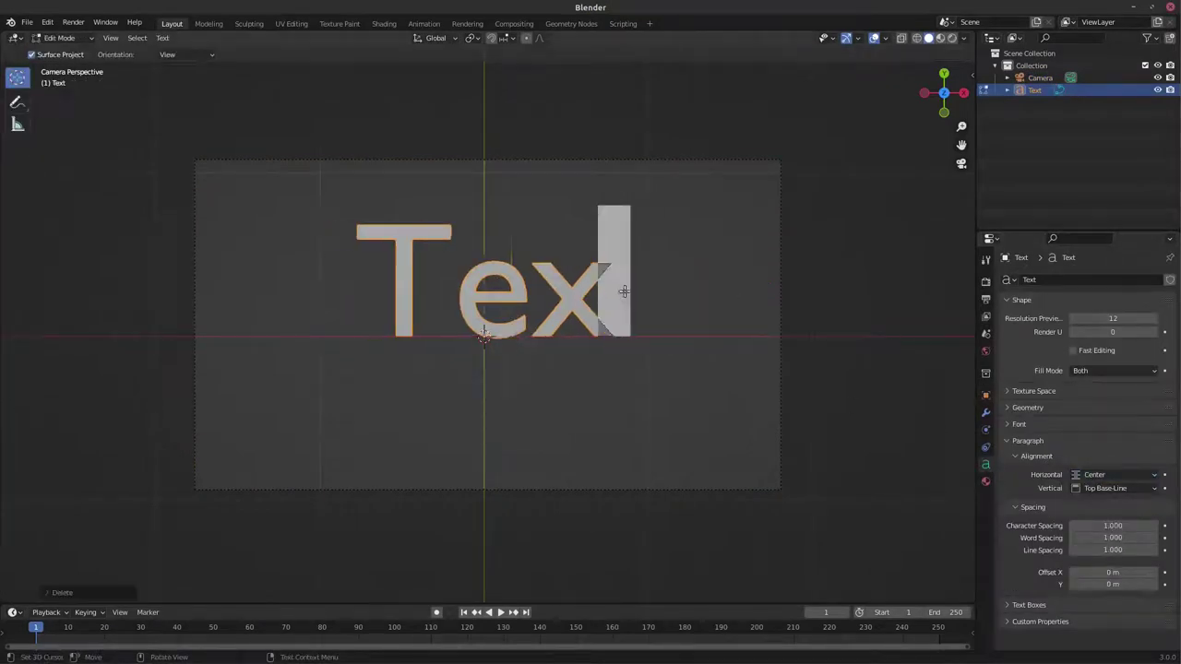
key(BackSpace)
key(BackSpace)
key(BackSpace)
text(G)
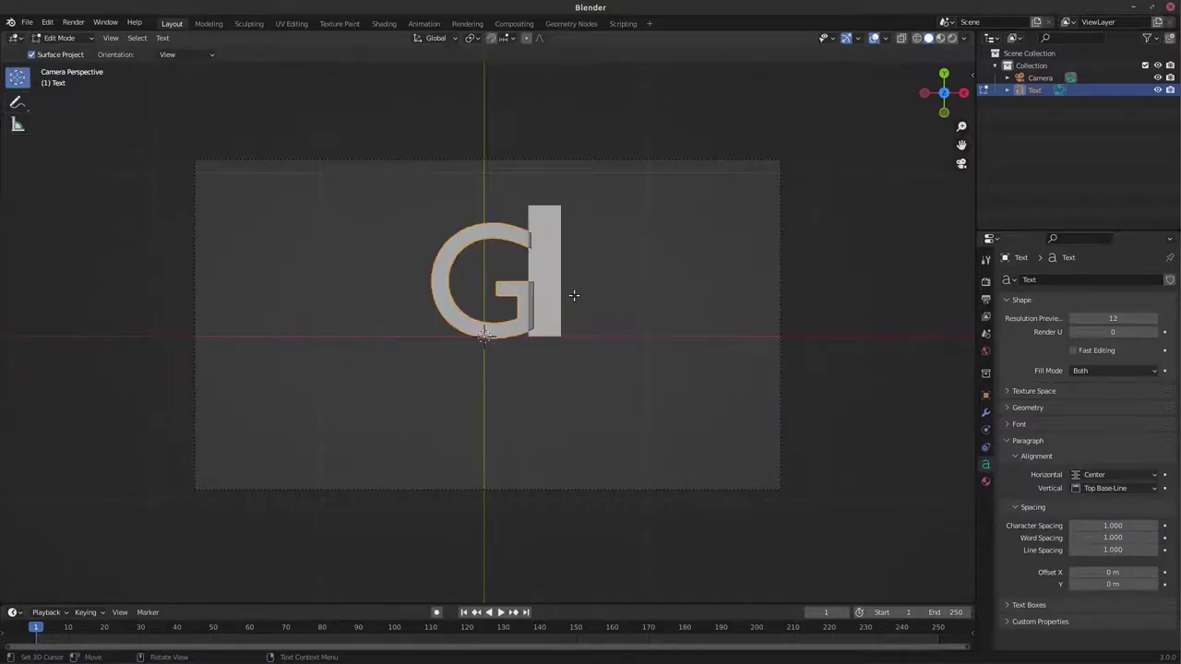
text(OO)
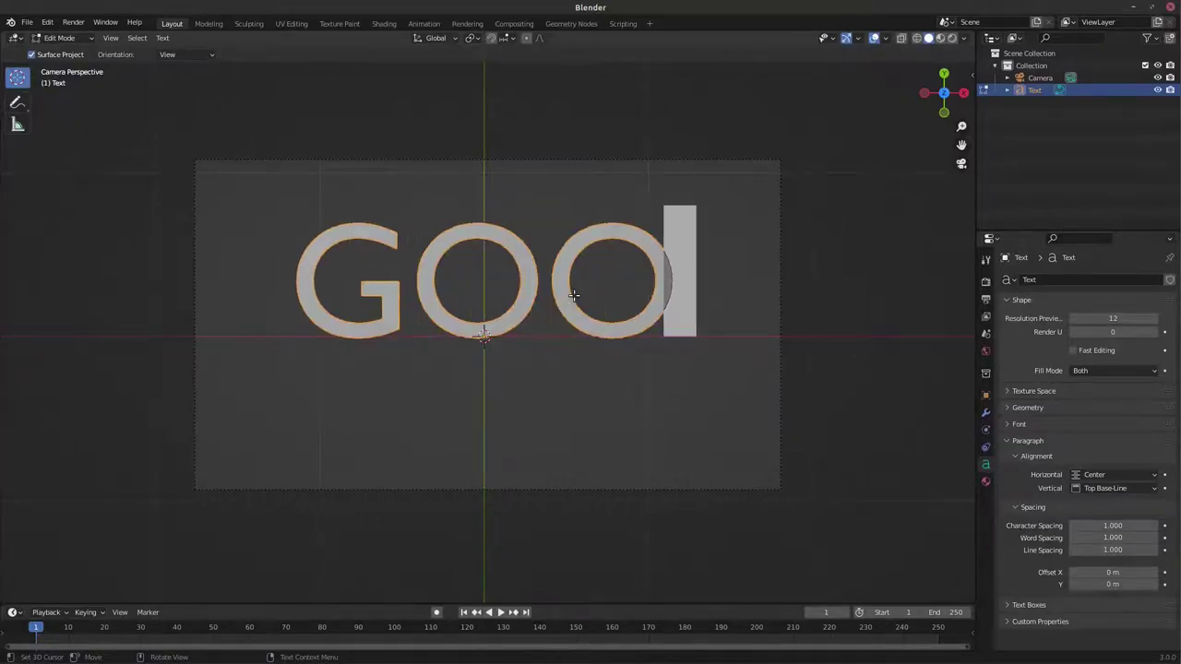
text(GLE)
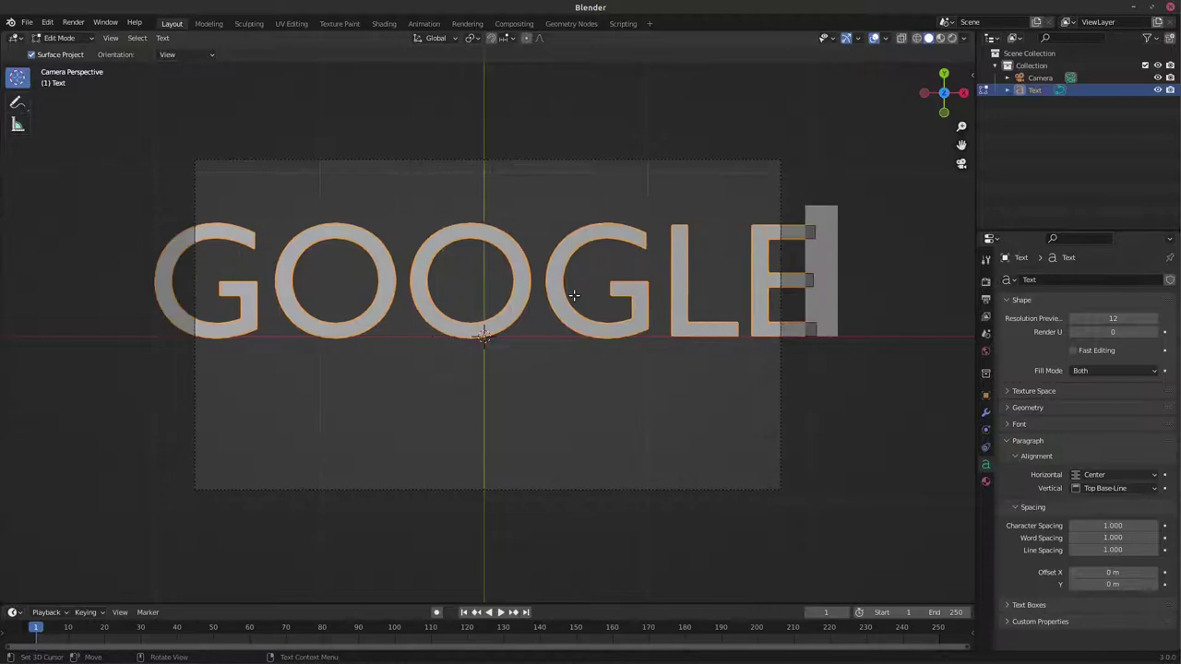
key(Tab)
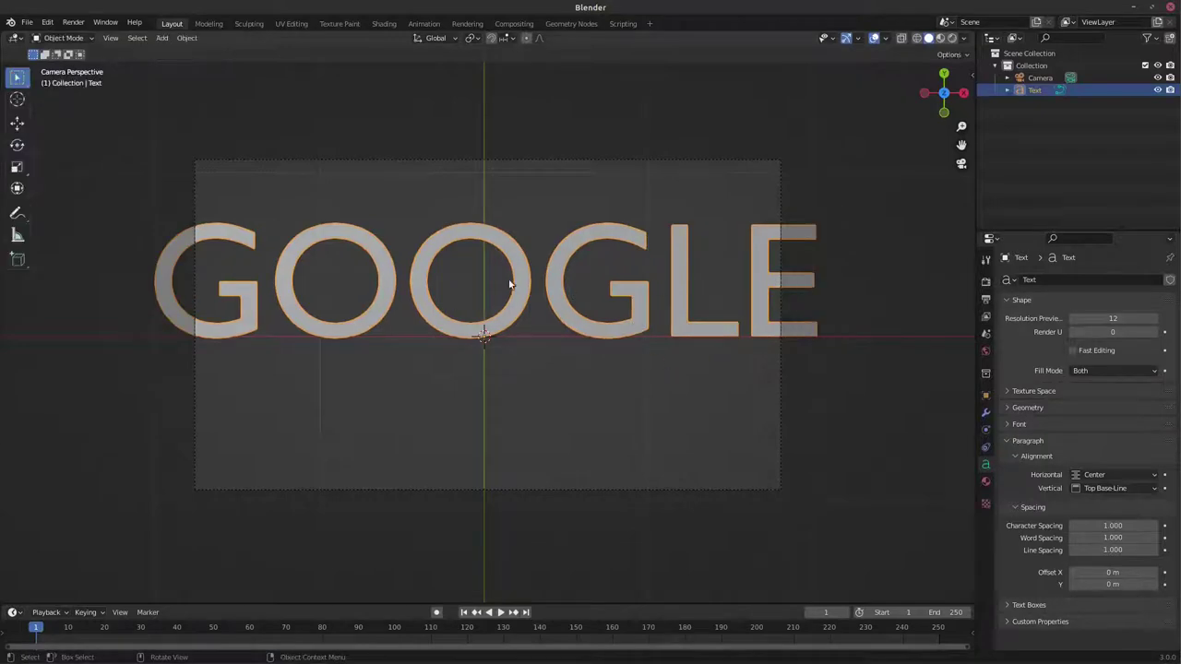
Scale the GOOGLE text down to about 0.8155 of its size.
key(s)
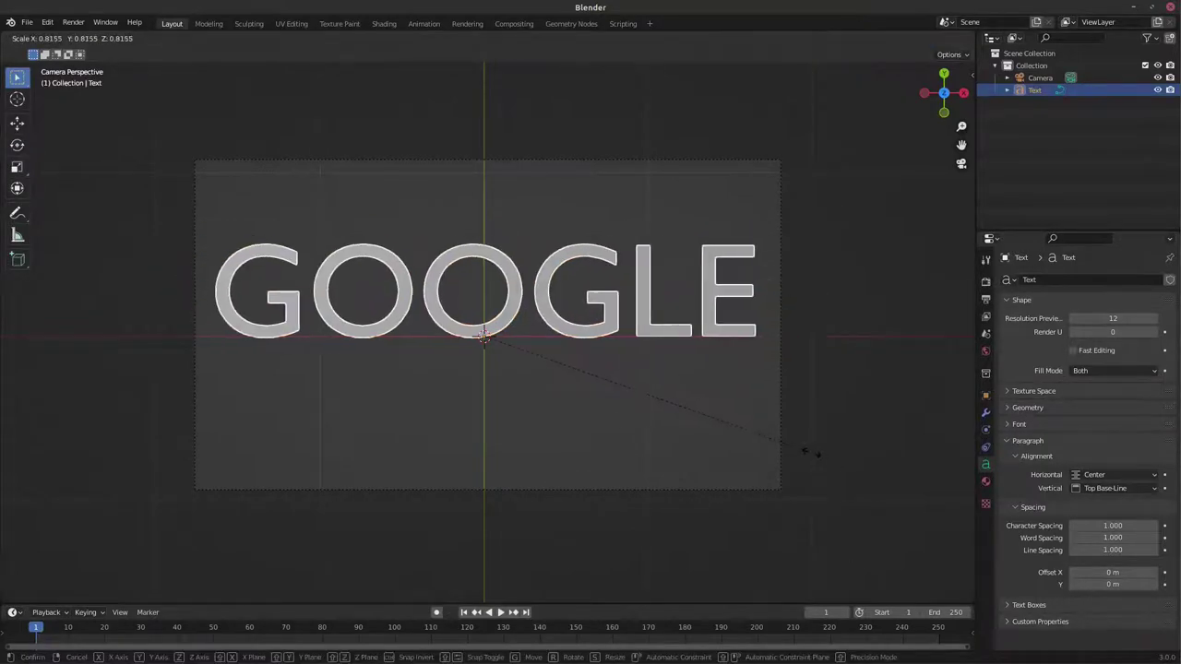
click(803, 450)
click(1008, 424)
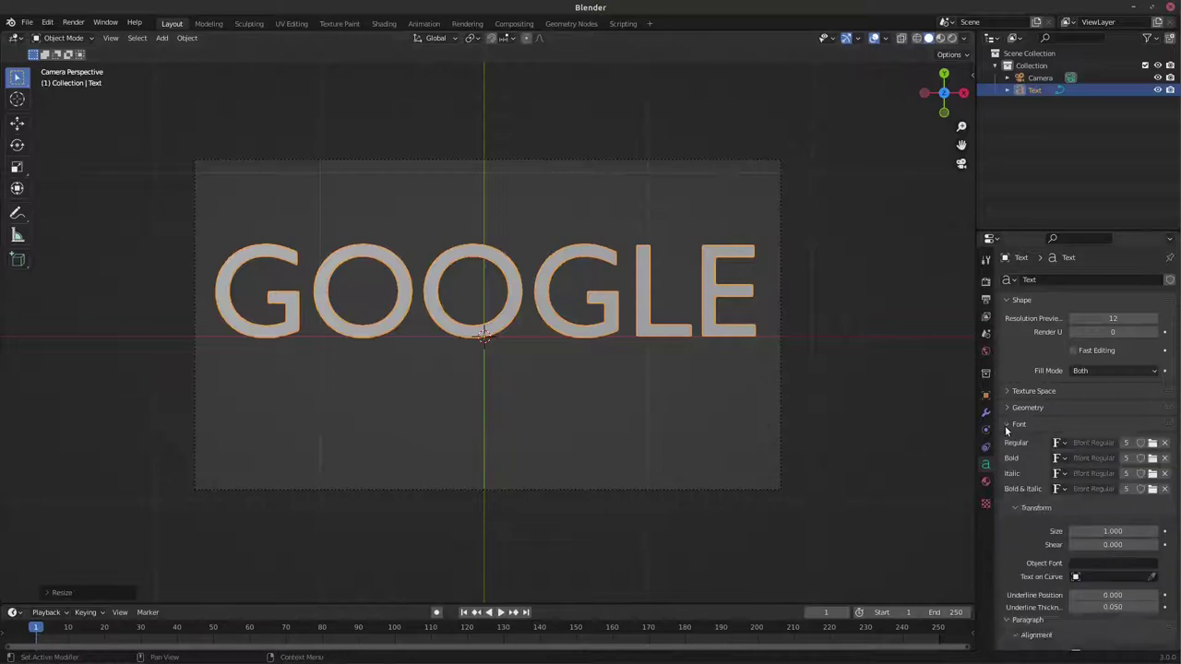
click(1007, 426)
Set the text's geometry Extrude to 0.02 m and Offset to 0.01 m.
click(1008, 407)
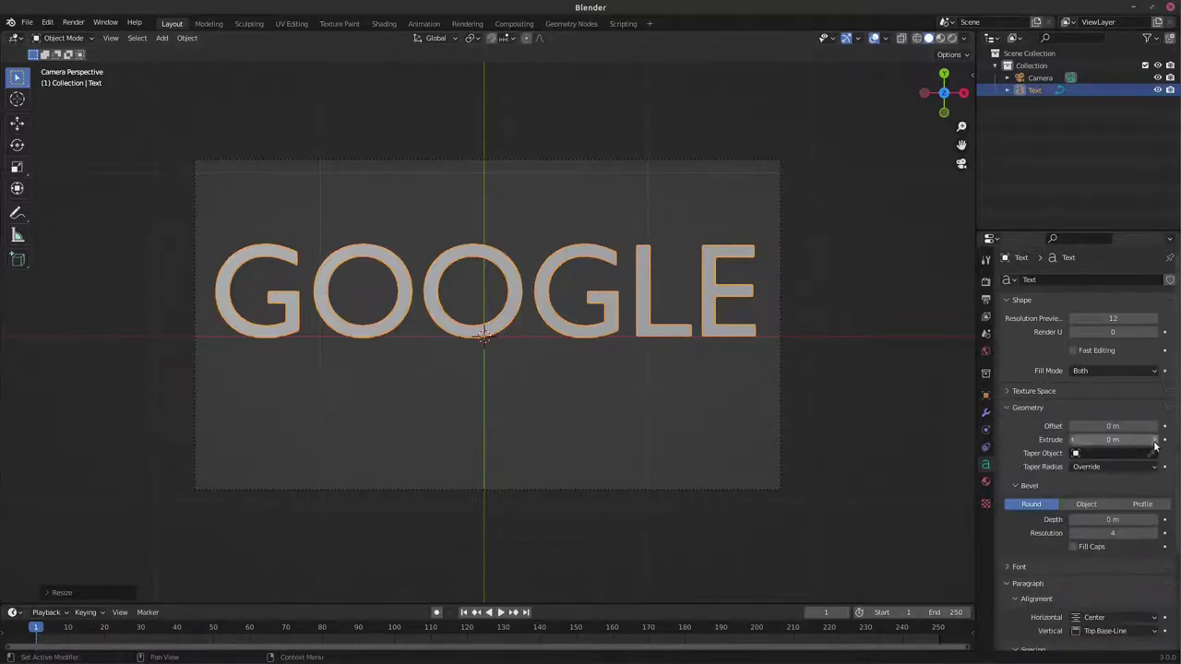
mouse_move(1153, 440)
mouse_down()
mouse_move(1172, 440)
mouse_move(1148, 437)
mouse_up()
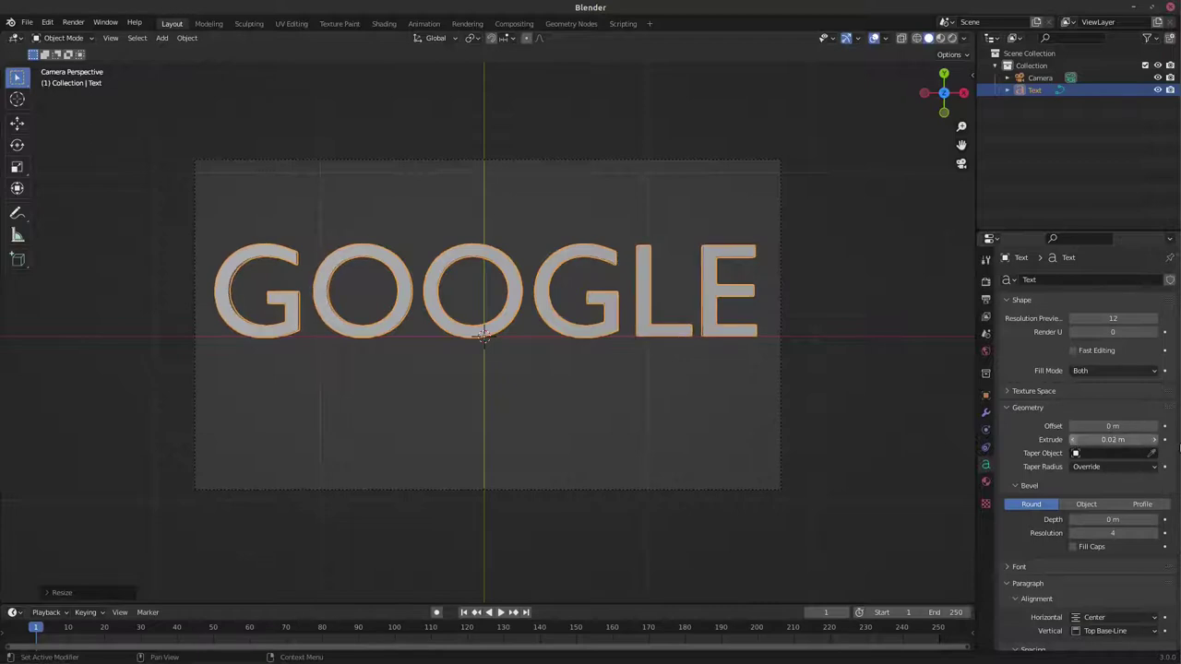
click(1155, 427)
click(1155, 427)
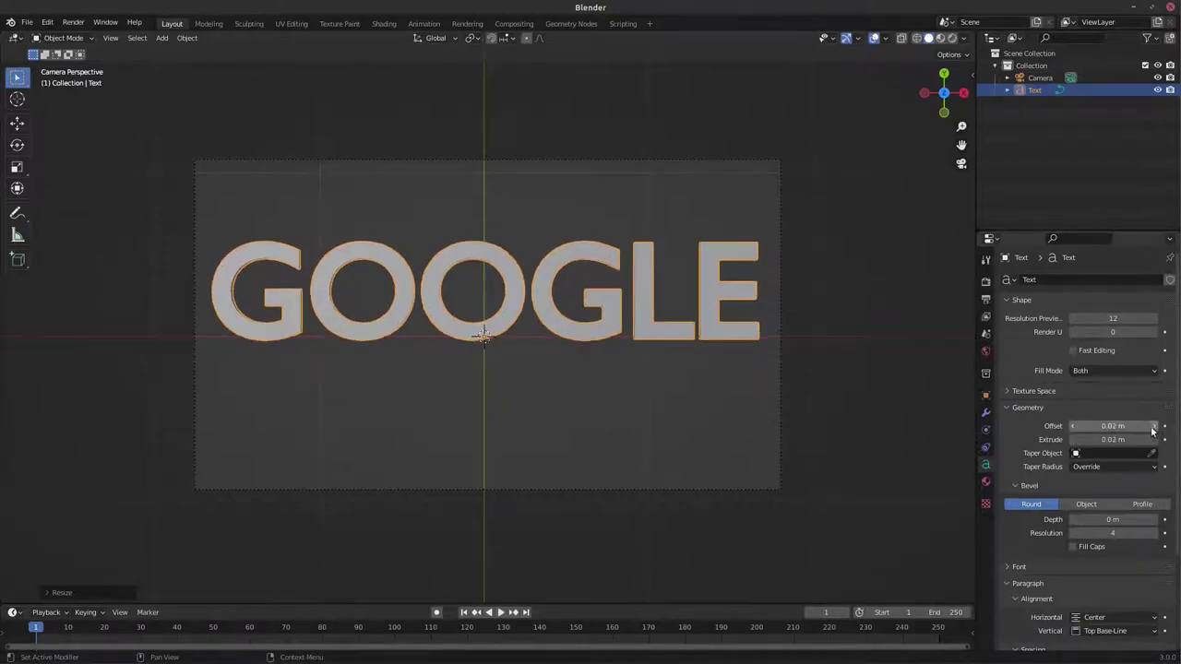
click(1073, 426)
scroll(458, 305, up, 1)
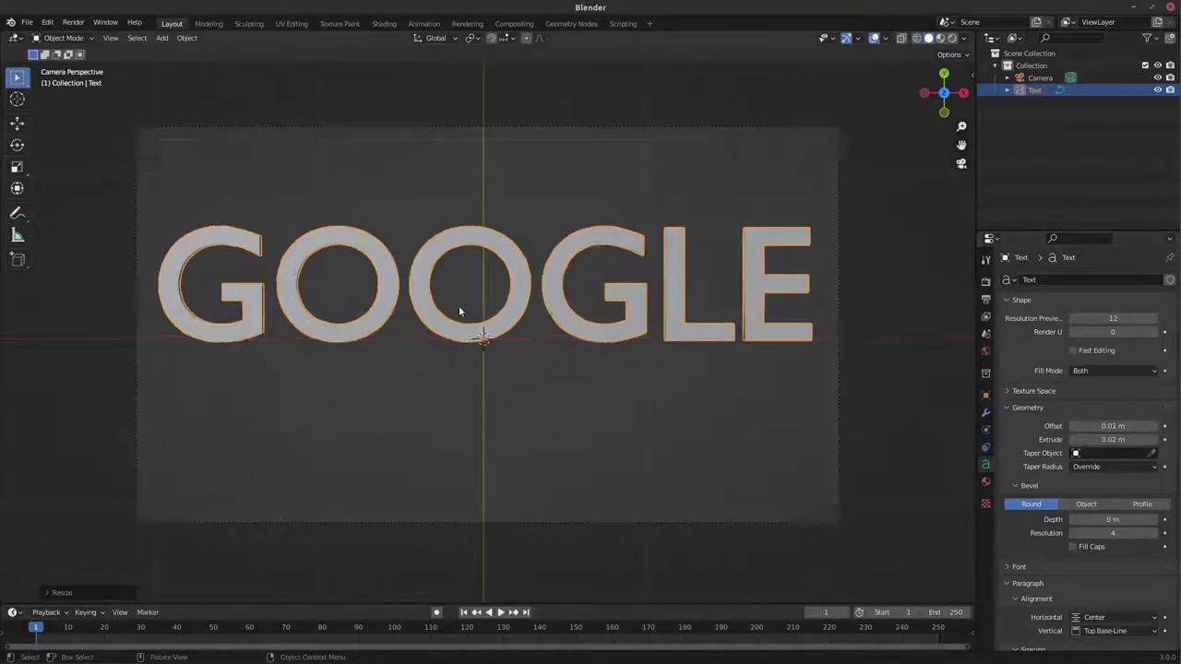
scroll(459, 305, up, 1)
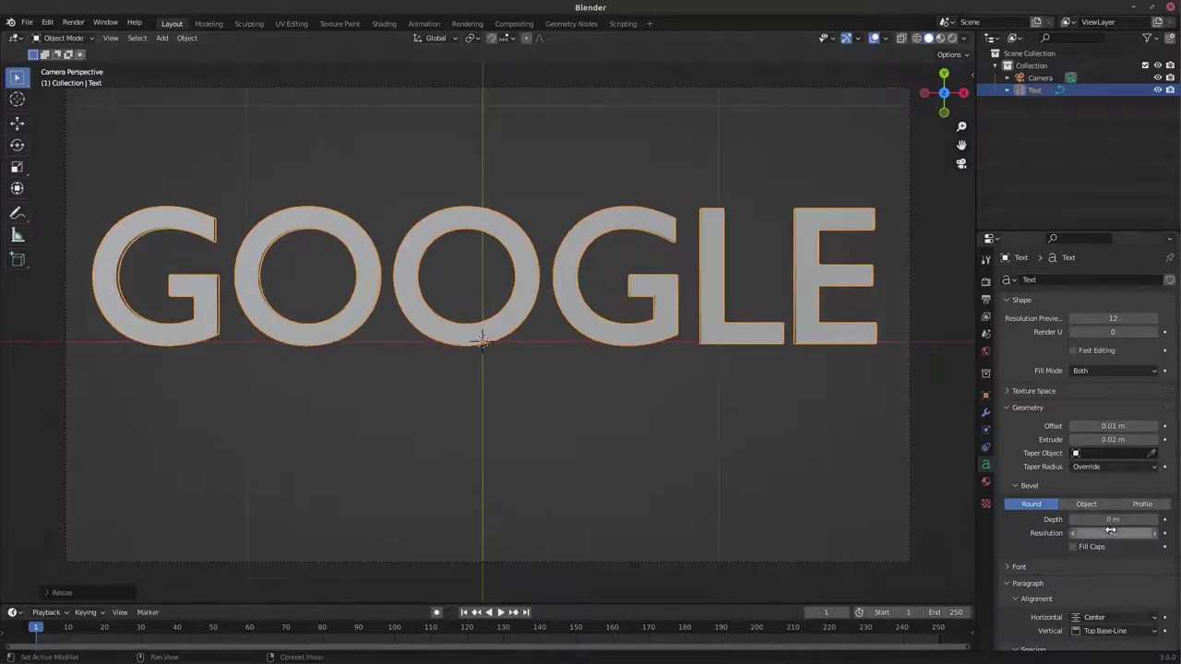
scroll(1111, 532, down, 3)
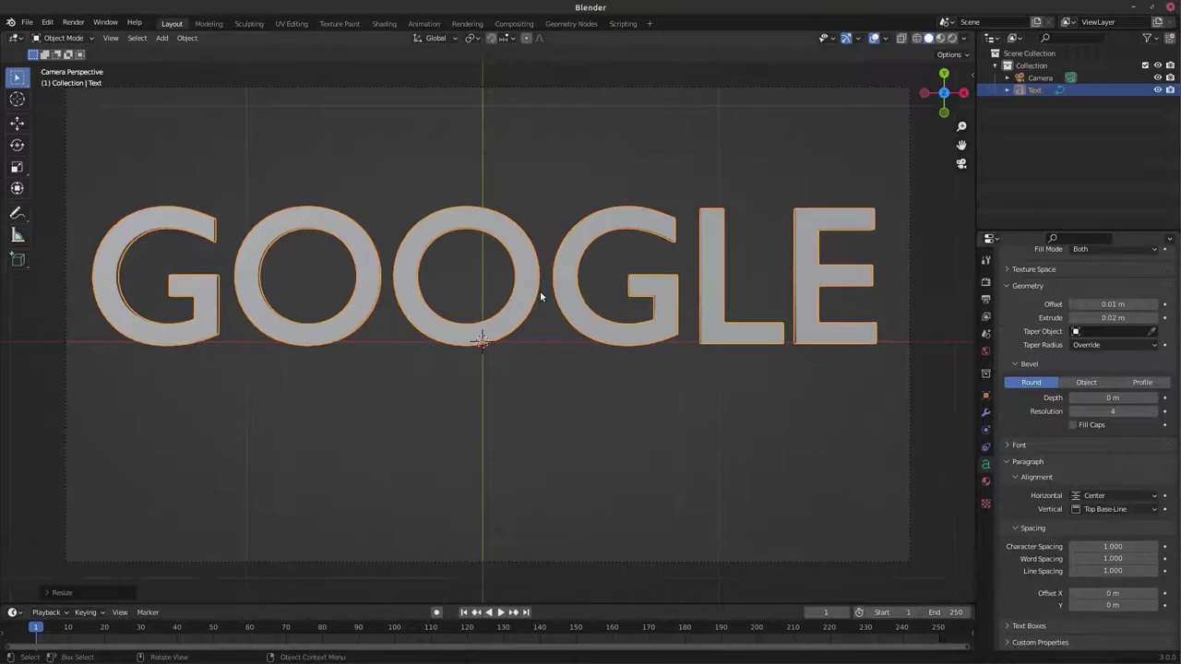
click(985, 481)
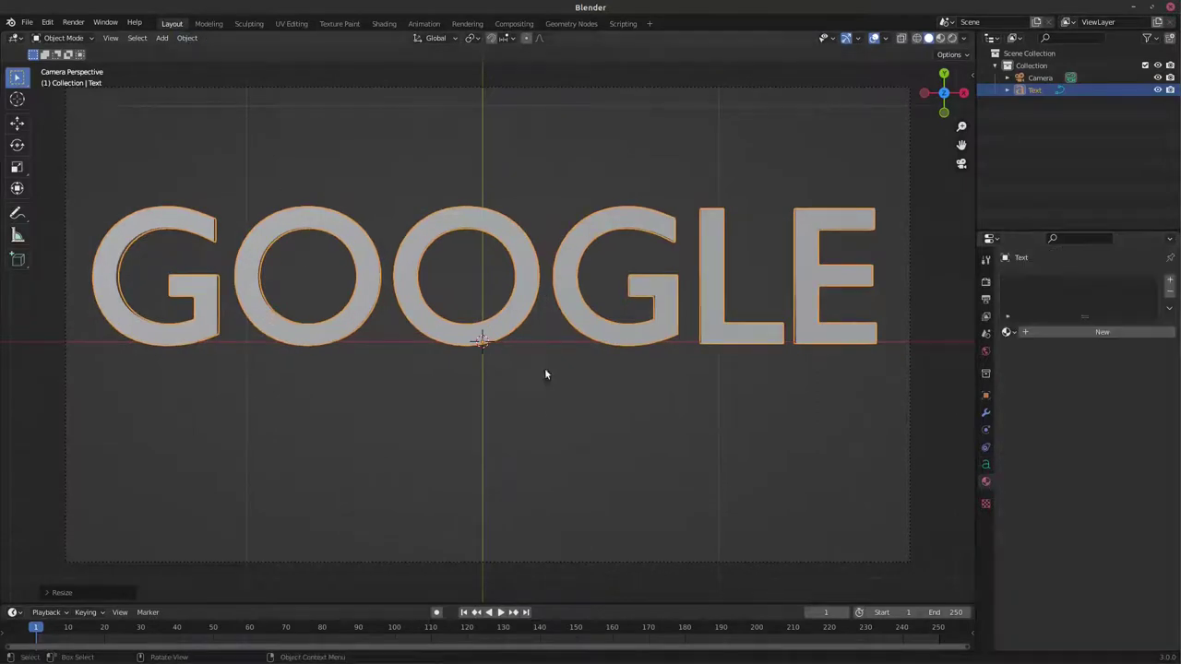
Create Material.001, add four more material slots, and fill slots two and three with new materials.
click(1101, 332)
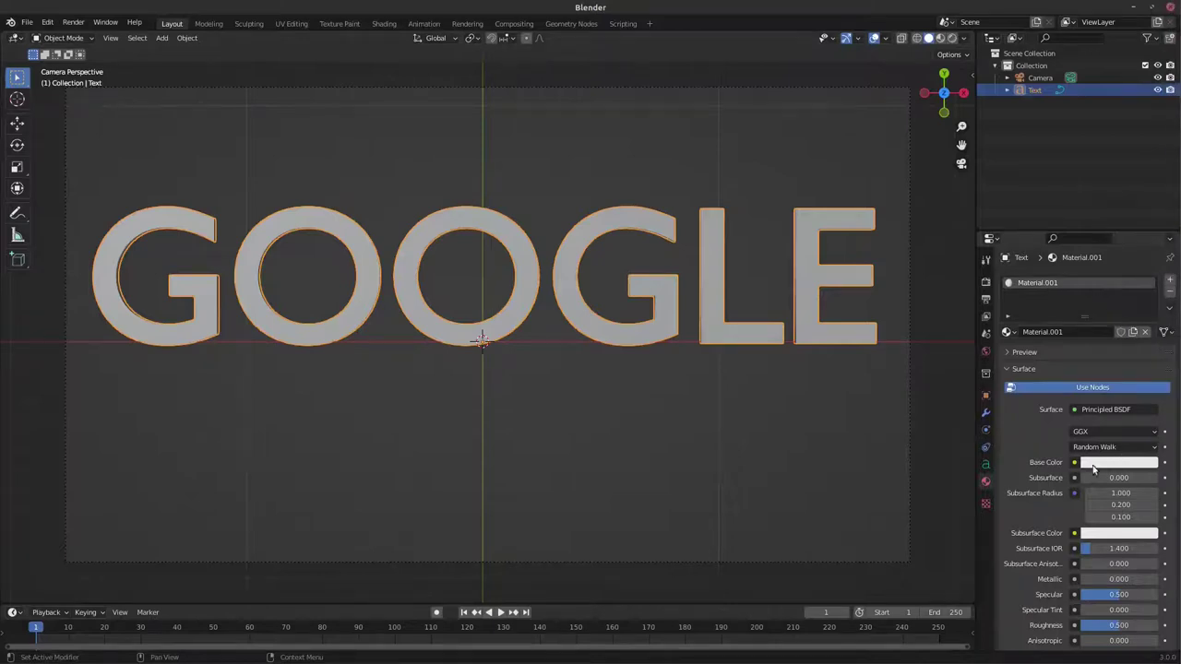
click(1170, 281)
click(1169, 281)
click(1170, 281)
click(1170, 282)
click(1061, 295)
click(1070, 356)
click(1038, 306)
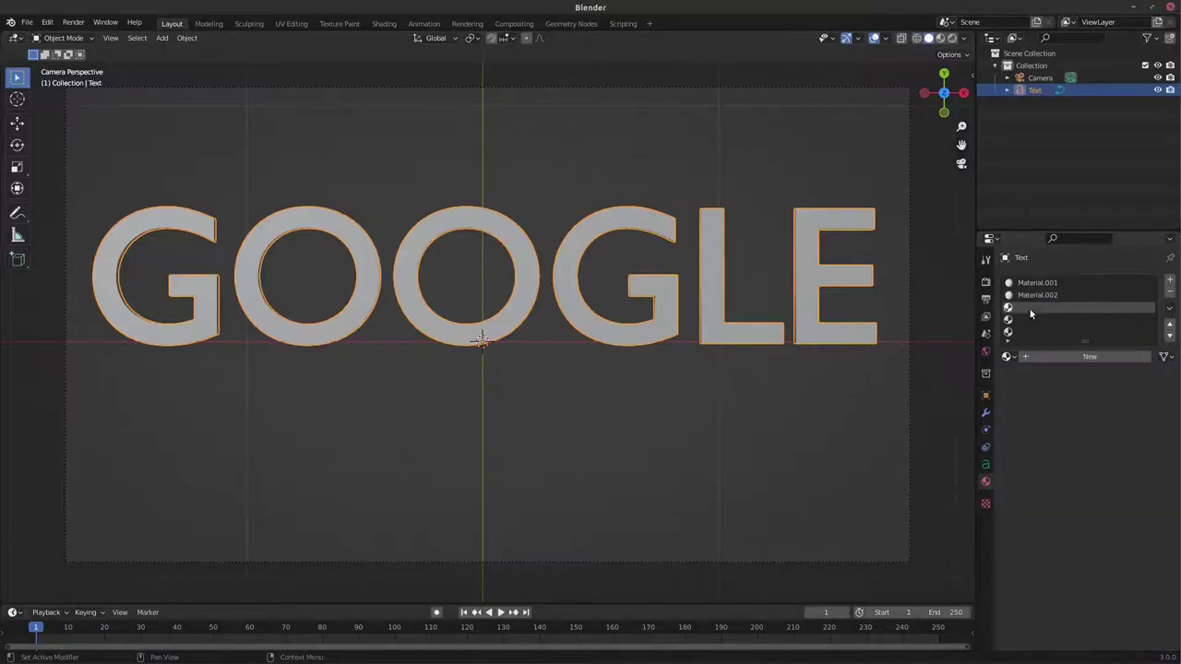
click(1059, 356)
Fill slots four through six with new materials, ending at Material.006.
click(1038, 319)
click(1056, 356)
click(1027, 332)
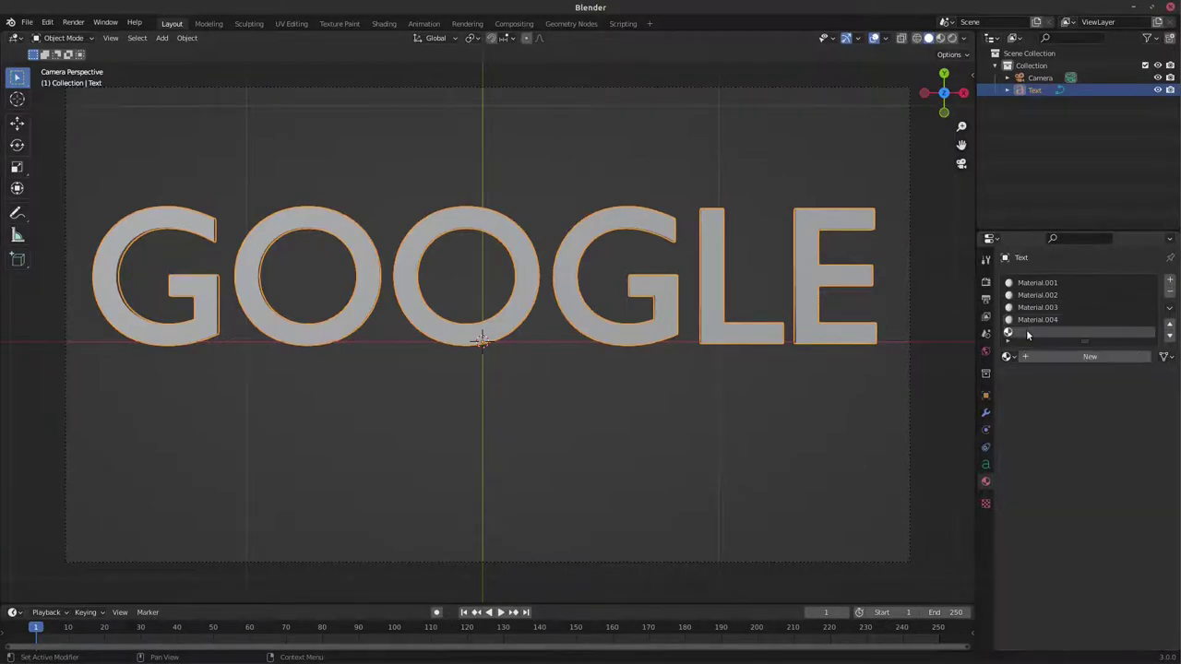
click(1048, 355)
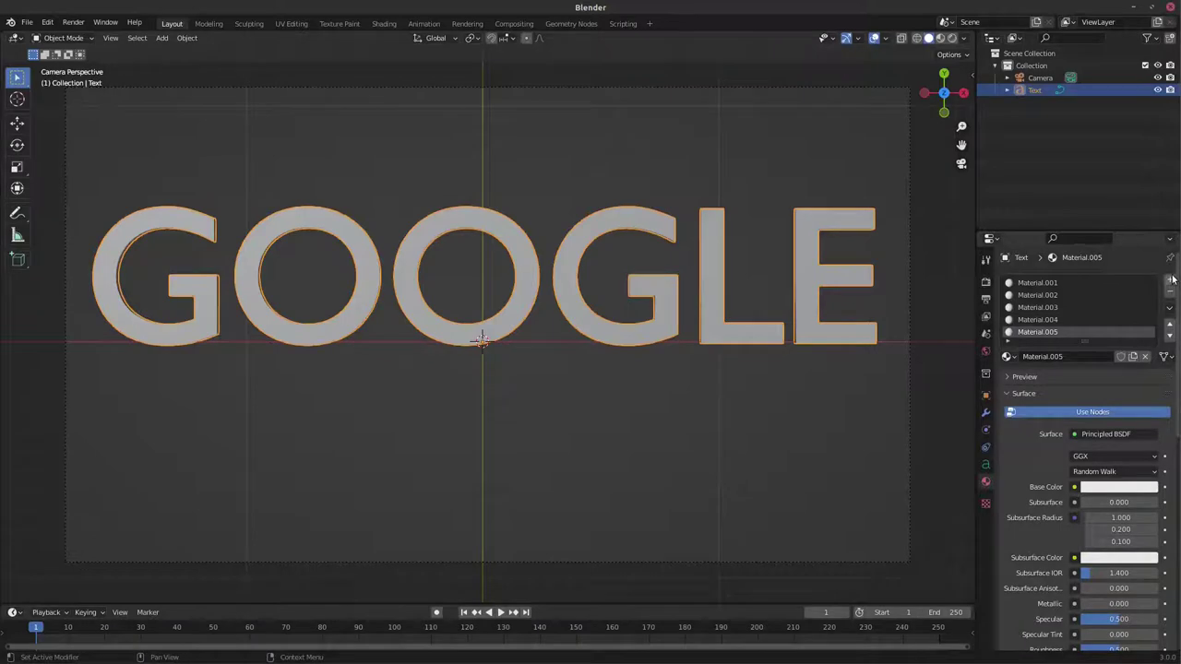
click(1169, 280)
click(1056, 356)
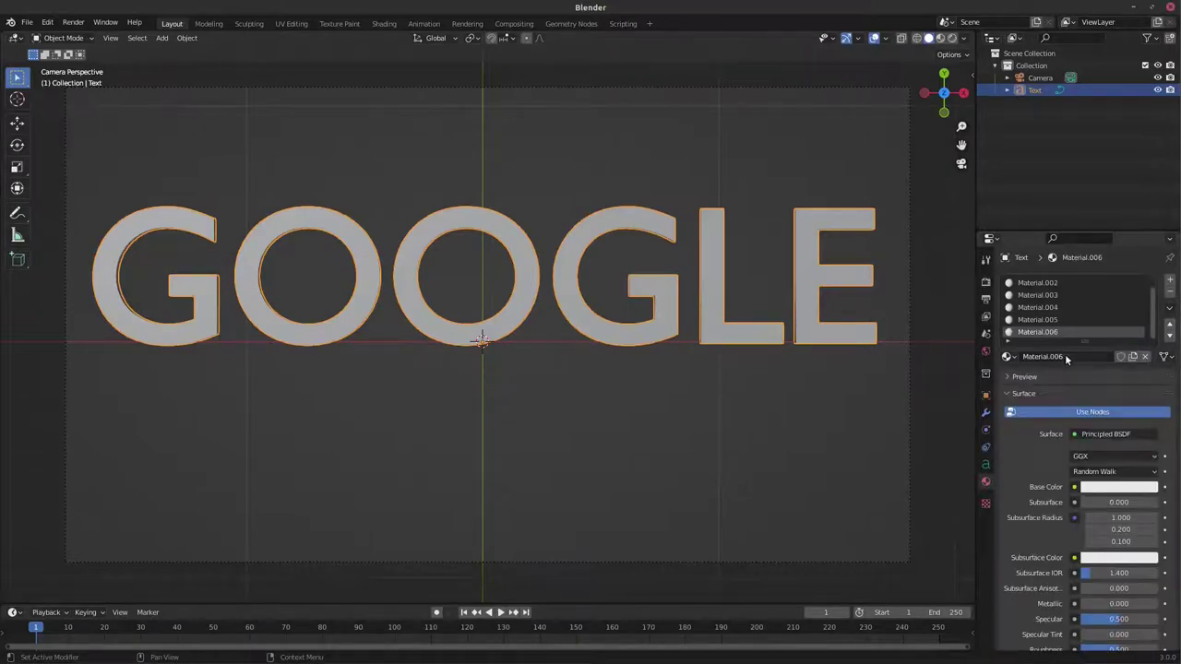
Bring up the Convert options in the Object menu.
scroll(443, 281, down, 1)
scroll(602, 276, up, 1)
scroll(602, 281, down, 1)
scroll(602, 281, up, 1)
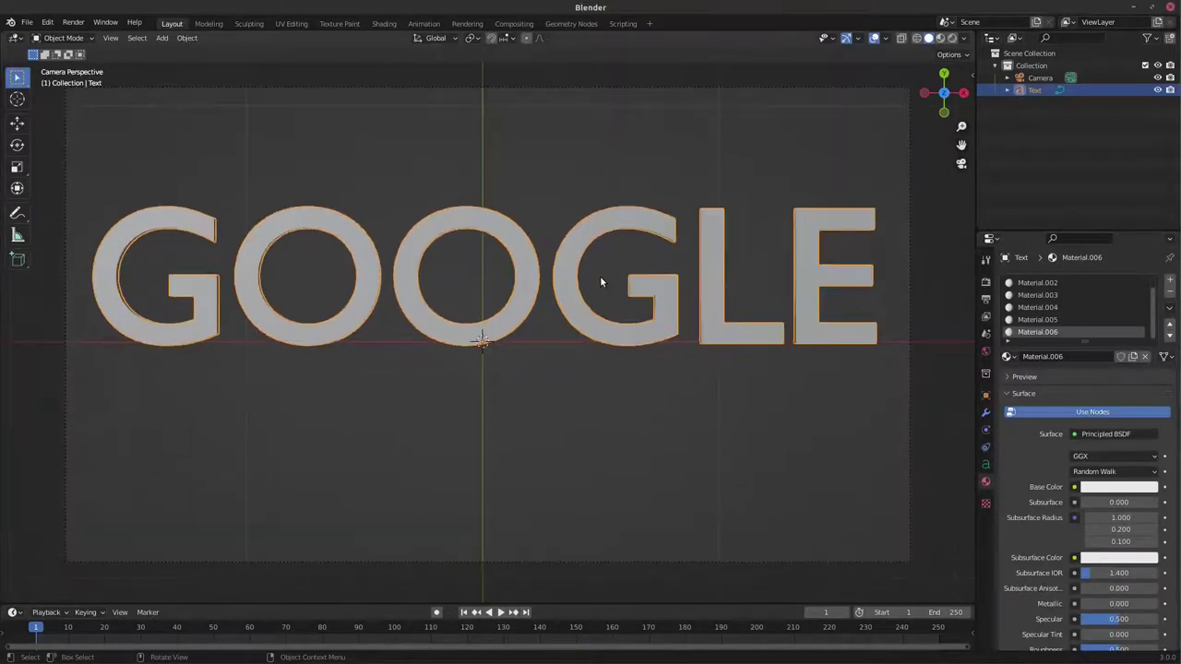
click(187, 38)
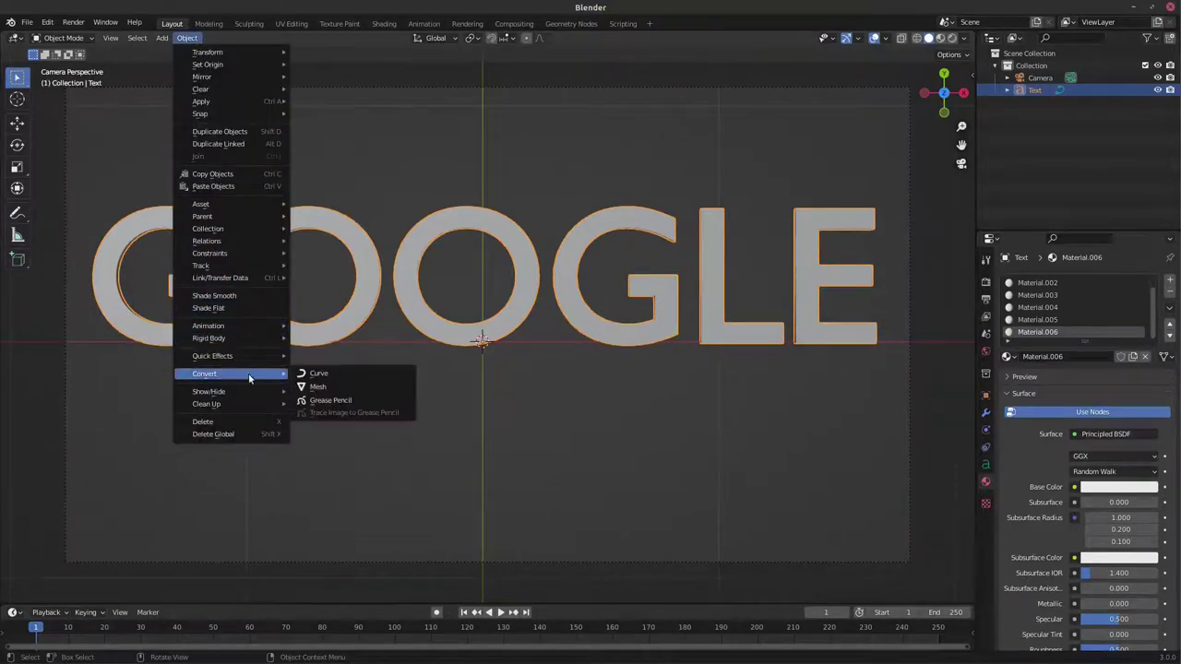
click(188, 37)
Convert the text to a mesh and switch the viewport to Material Preview.
click(336, 388)
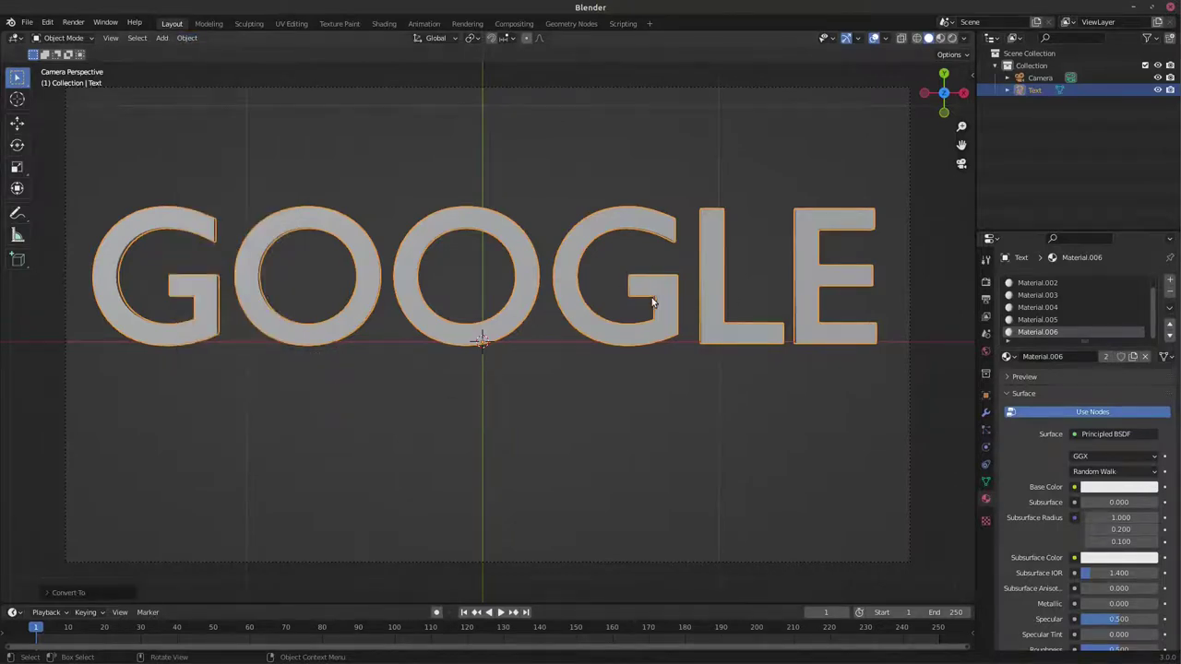
scroll(1051, 304, up, 1)
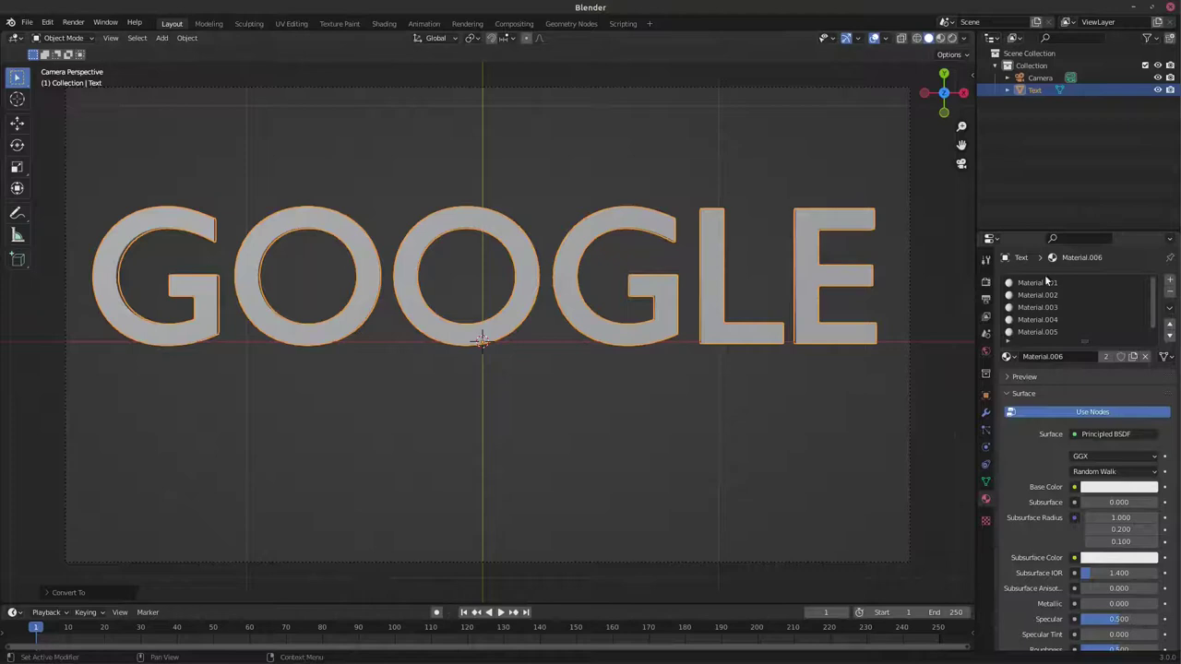
click(1021, 283)
click(1120, 488)
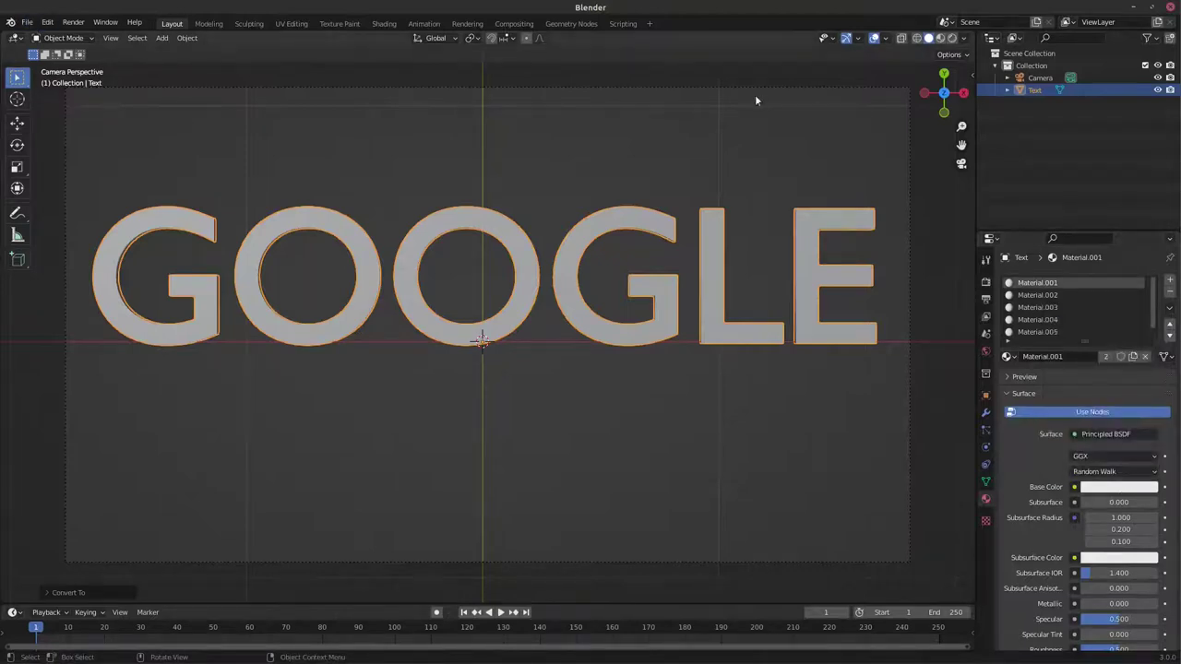
click(939, 38)
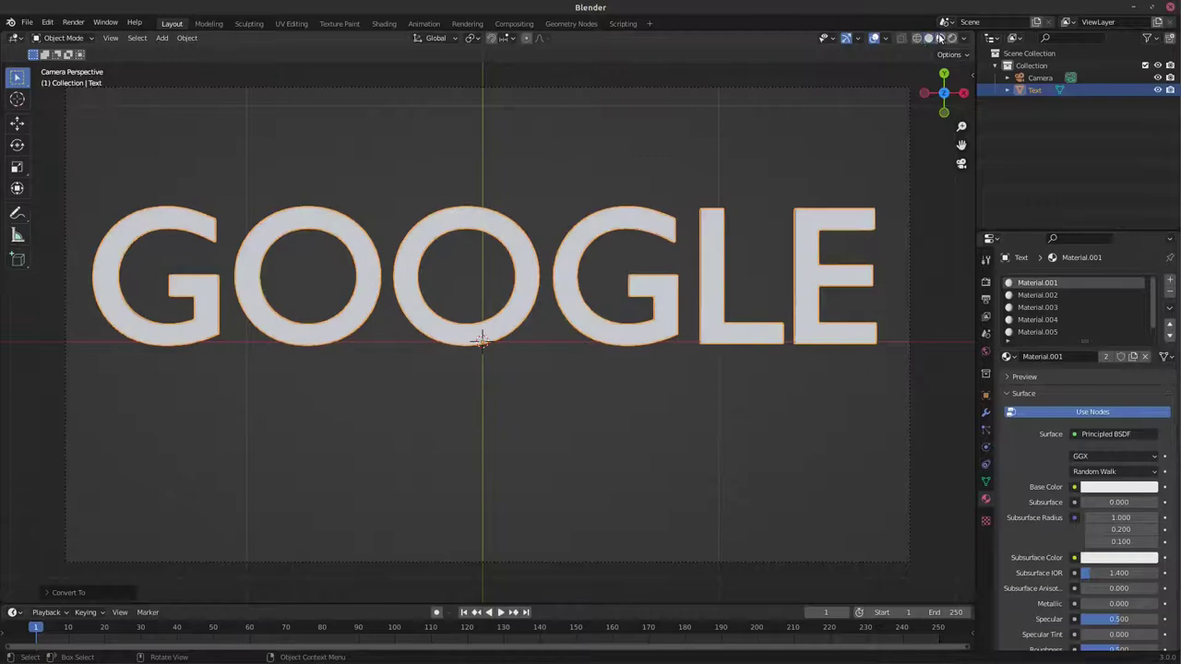
Set Material.001's base colour to blue and switch to Edit Mode.
click(1103, 489)
click(1136, 338)
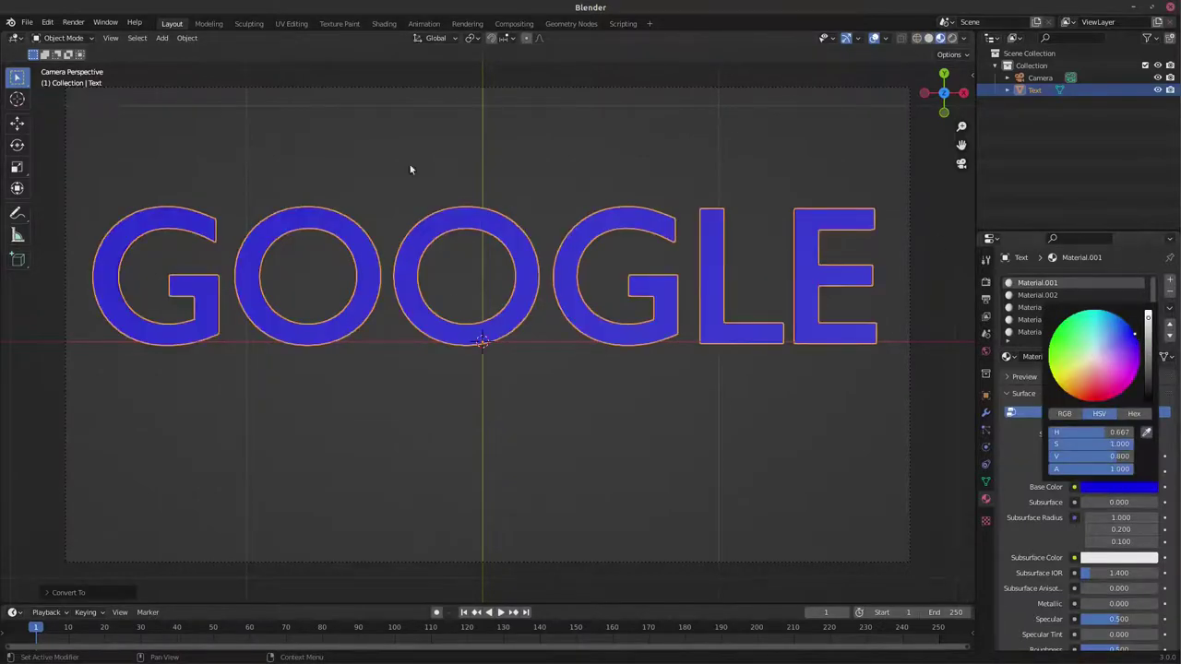
click(88, 41)
click(65, 71)
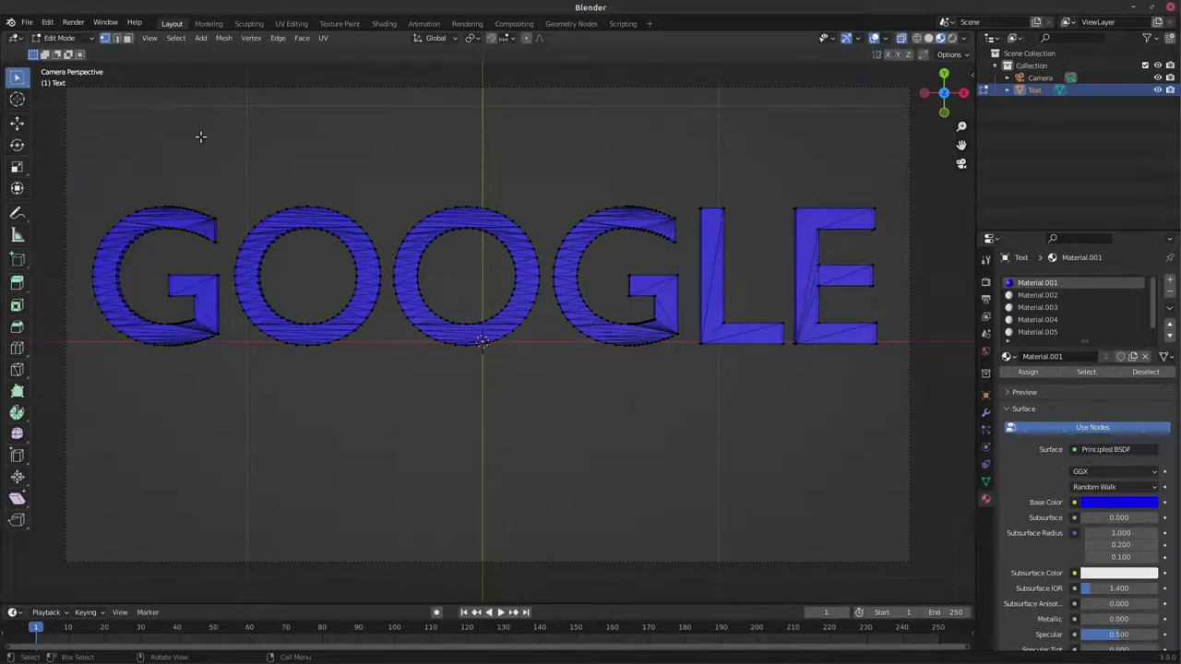
Select all the geometry of the first O using box and circle selection.
drag(219, 119, 384, 371)
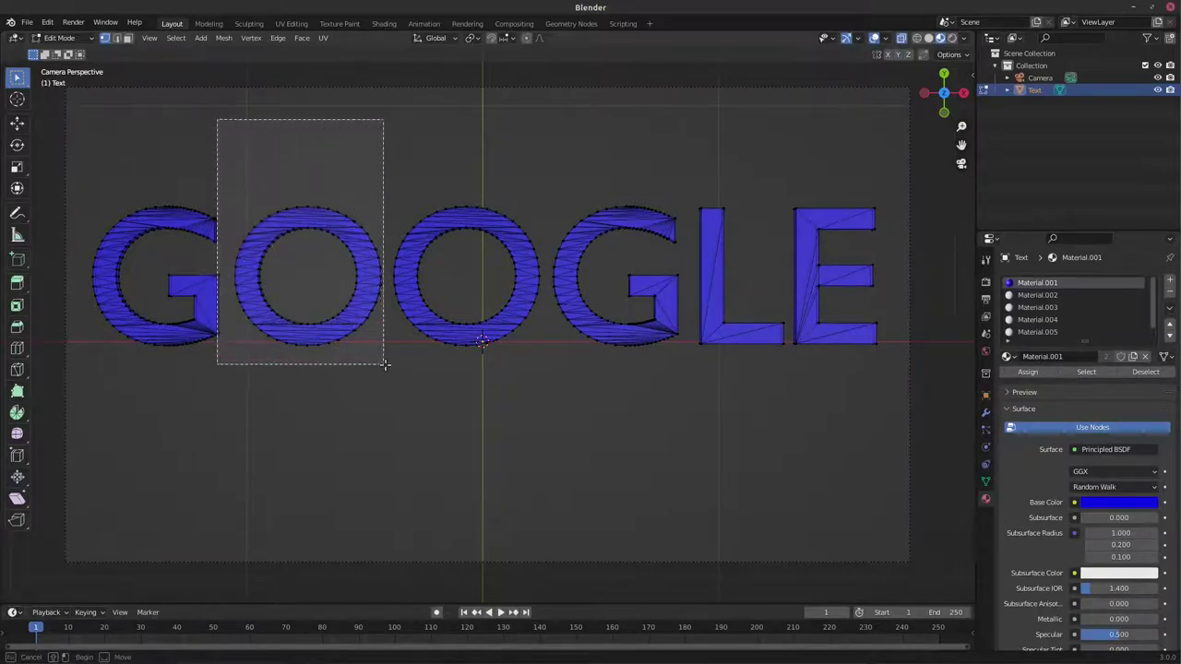
drag(221, 112, 290, 239)
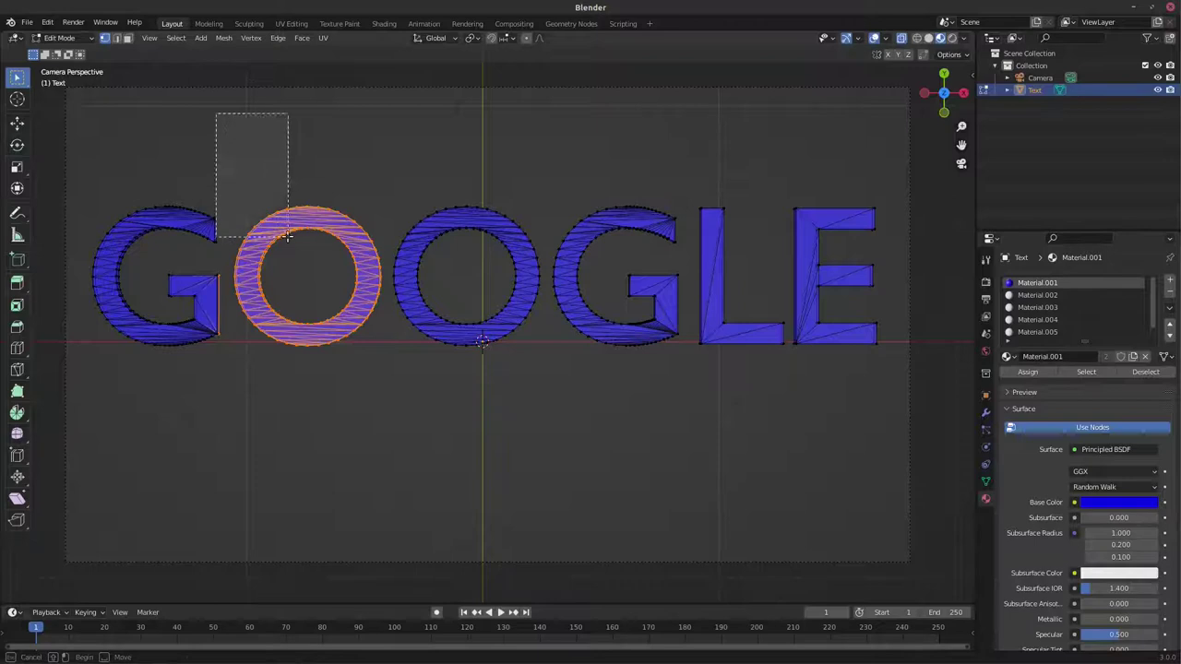
drag(238, 133, 303, 274)
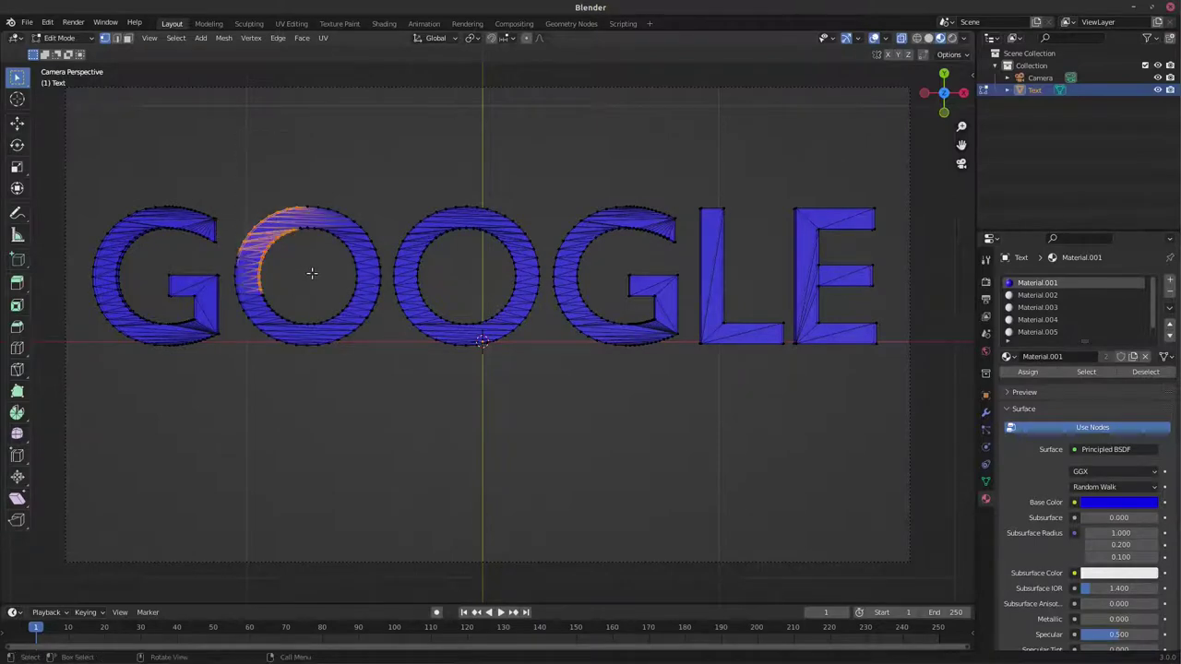
key(c)
scroll(304, 277, down, 3)
scroll(306, 277, down, 3)
scroll(307, 276, down, 1)
click(307, 277)
right_click(307, 276)
Assign Material.002 to the first O and make it red.
click(1035, 295)
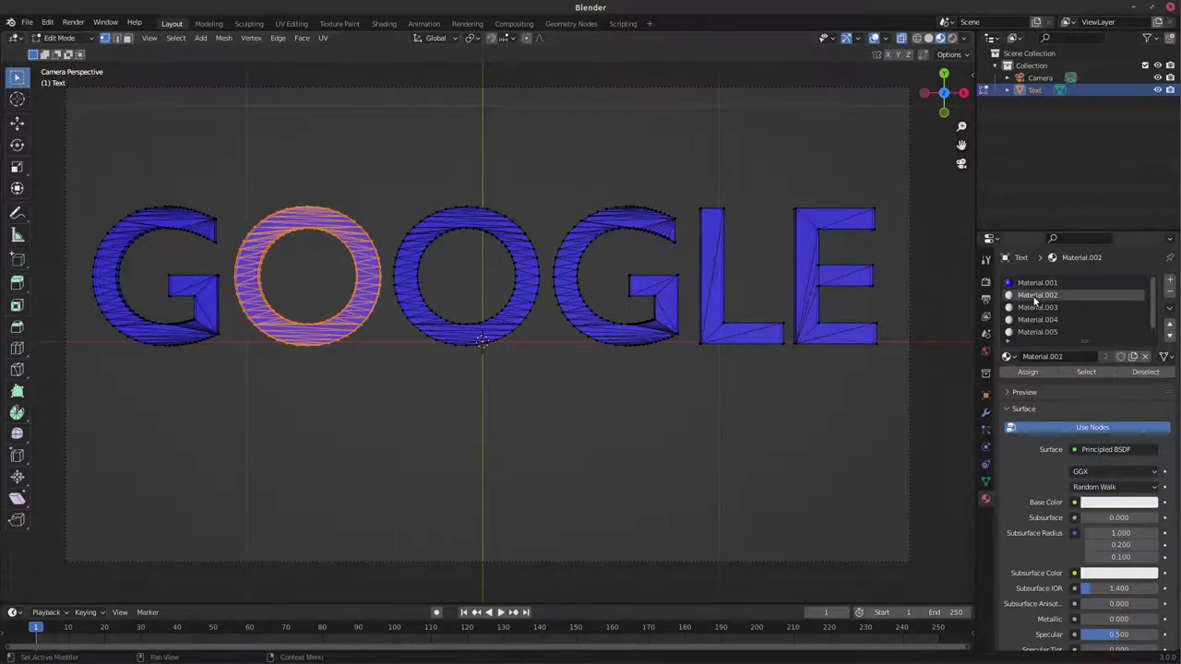
click(1027, 372)
click(1102, 503)
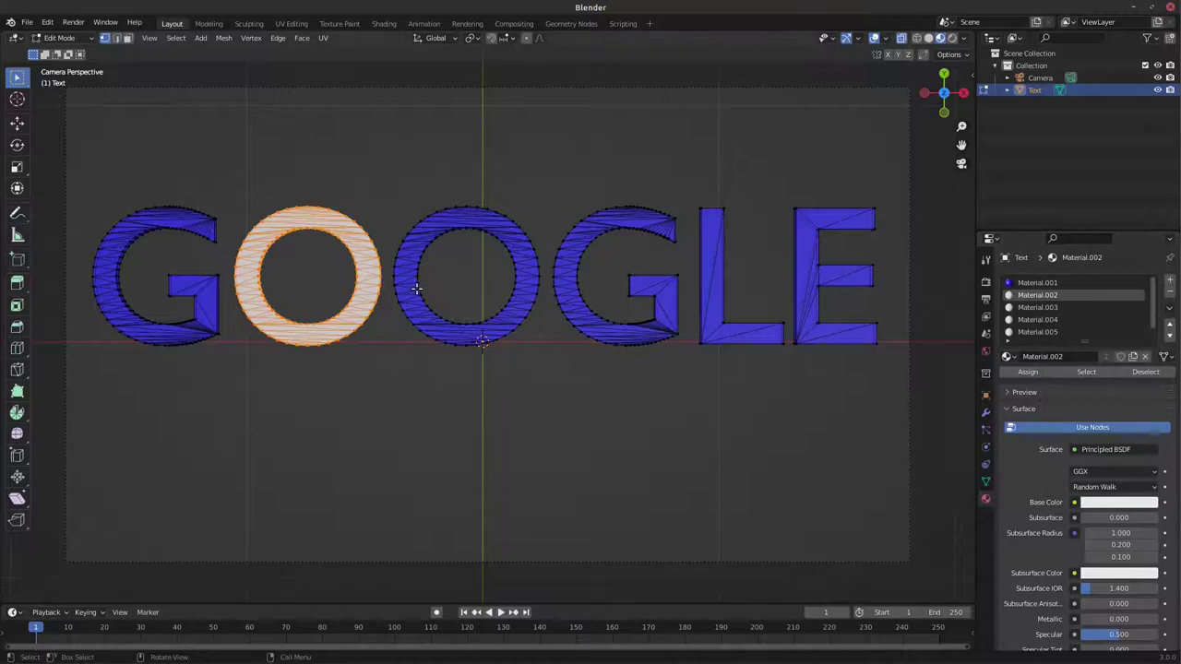
click(1118, 502)
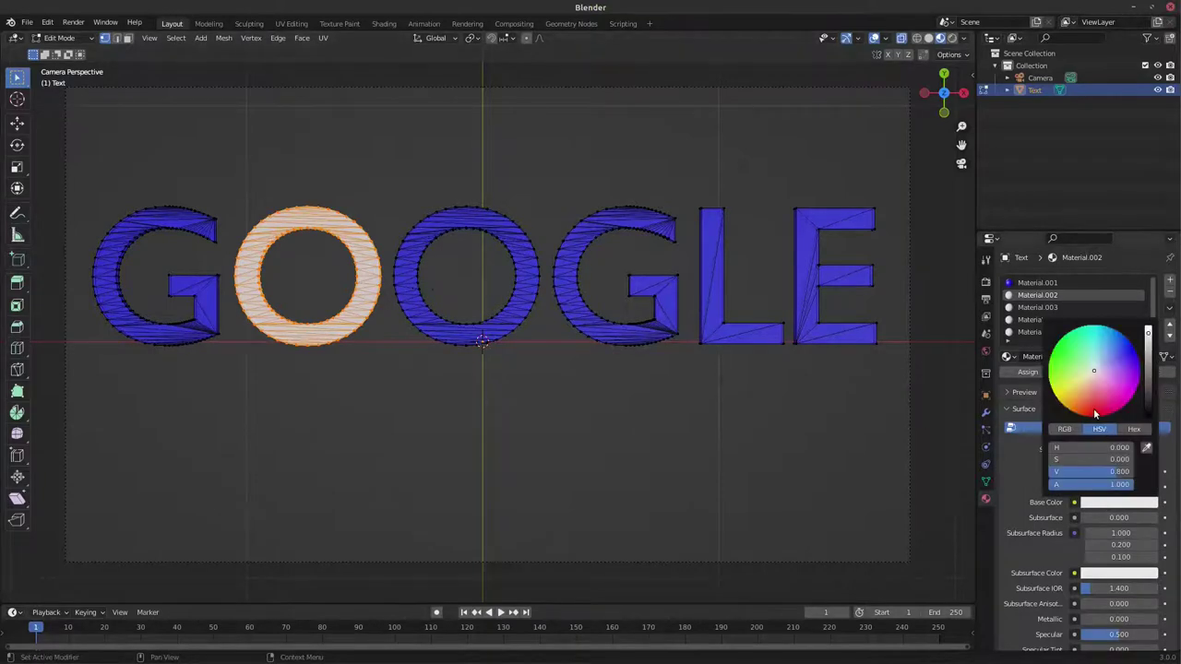
click(1098, 416)
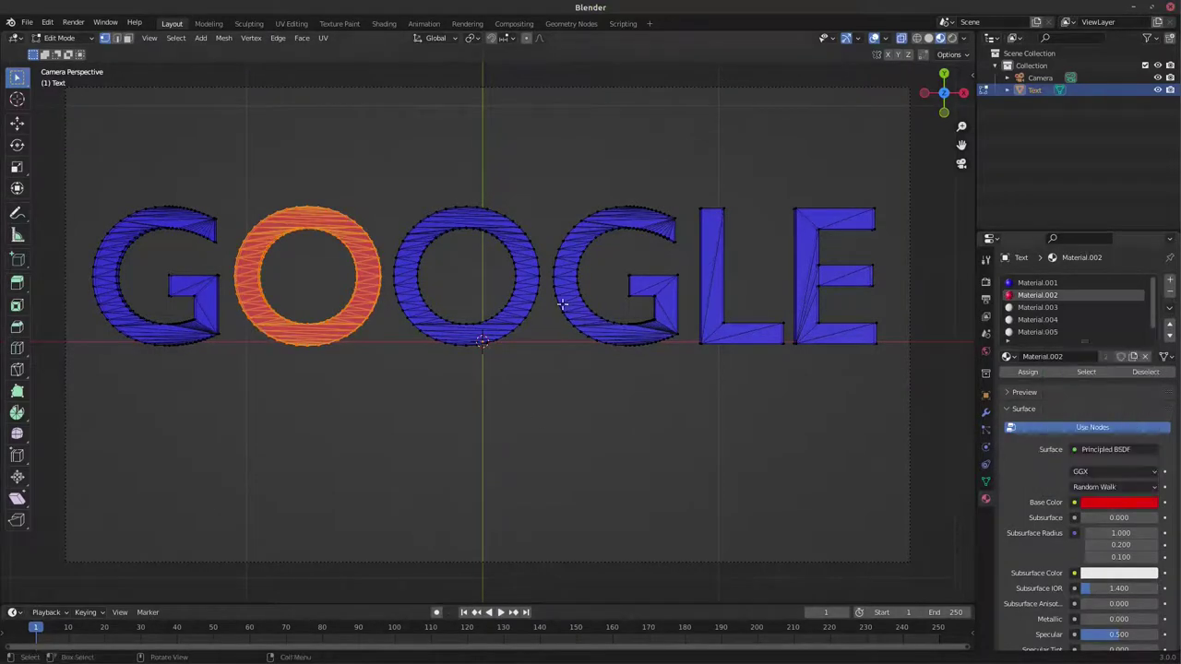
Select the second O, assign it Material.003, and colour it yellow.
key(a)
key(alt+a)
key(c)
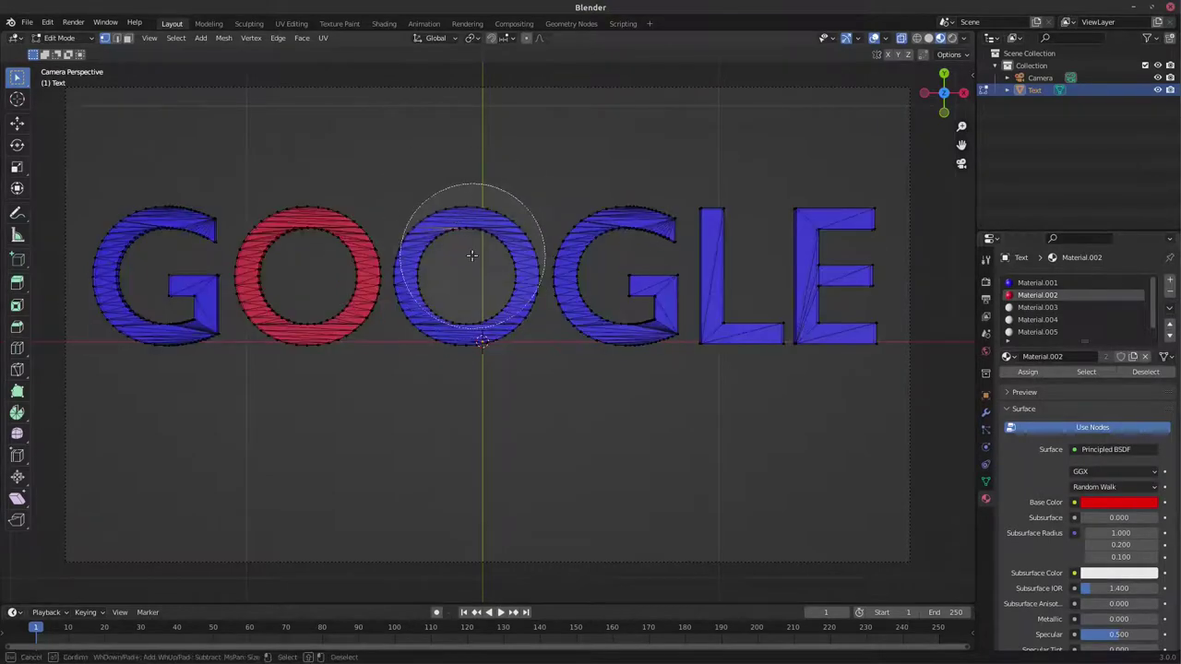
click(465, 276)
right_click(465, 276)
click(1037, 307)
click(1031, 371)
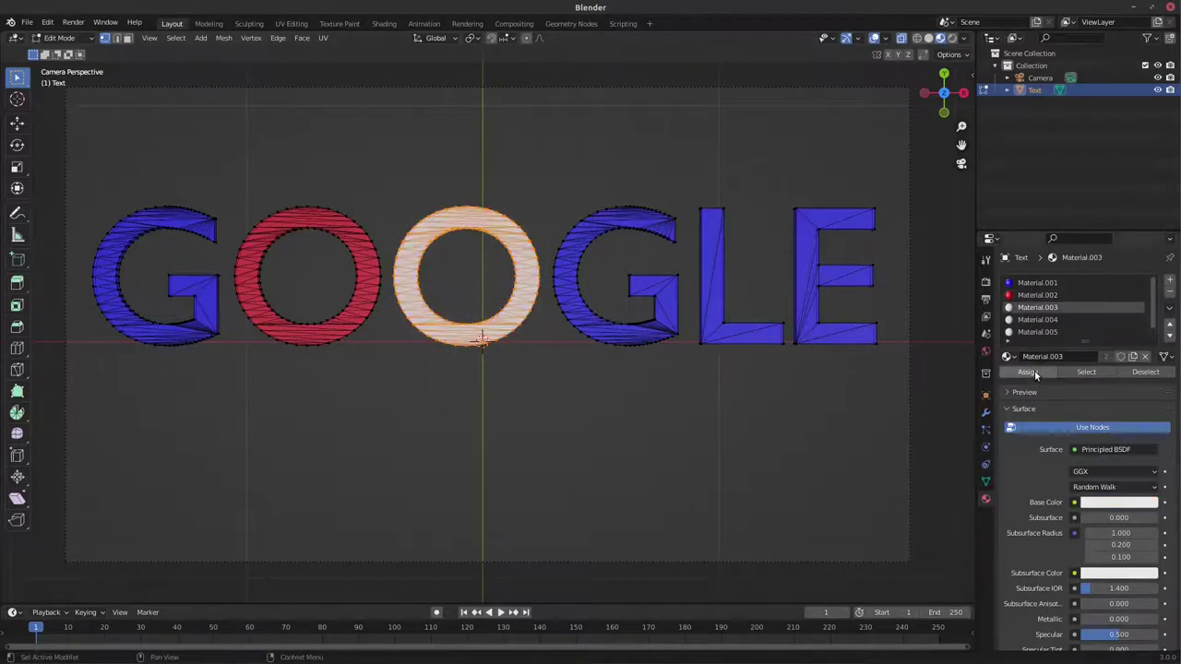
click(1110, 503)
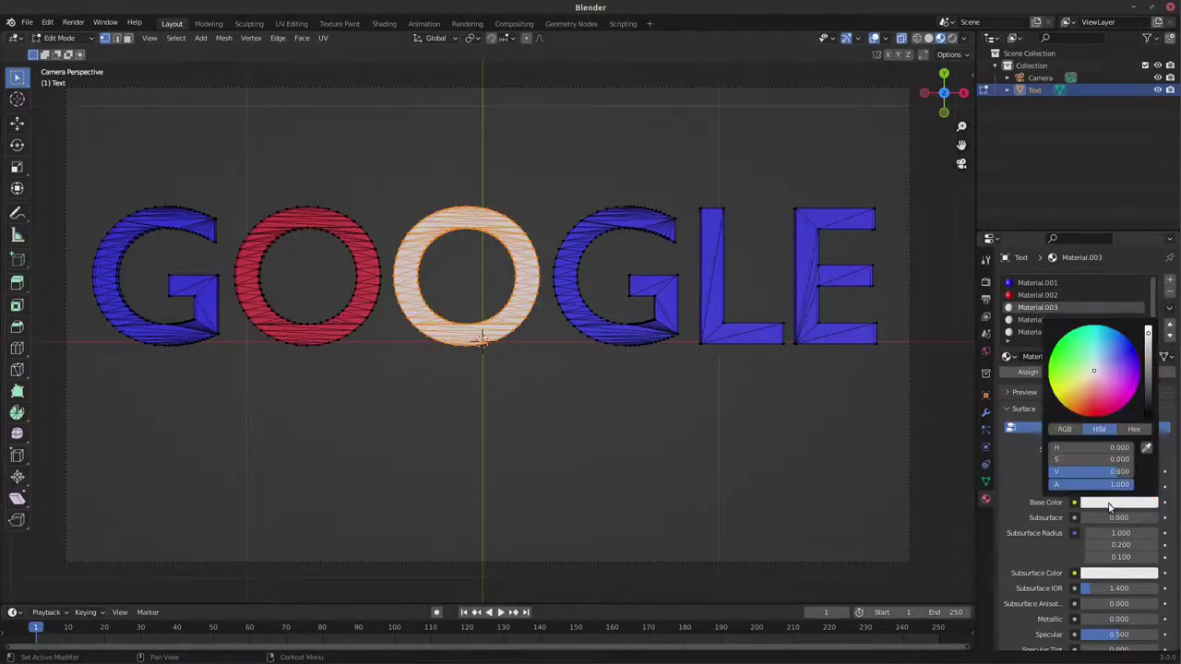
click(1054, 391)
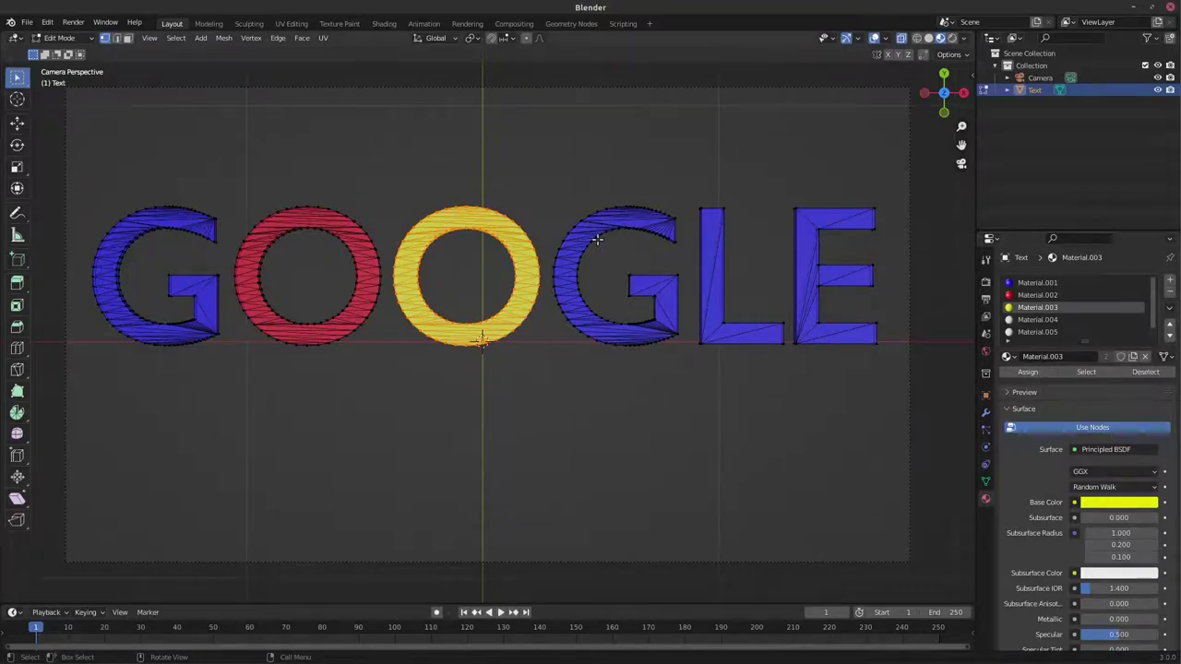
Box-select the G and make Material.004 the active slot.
click(580, 182)
drag(542, 131, 686, 401)
click(1037, 319)
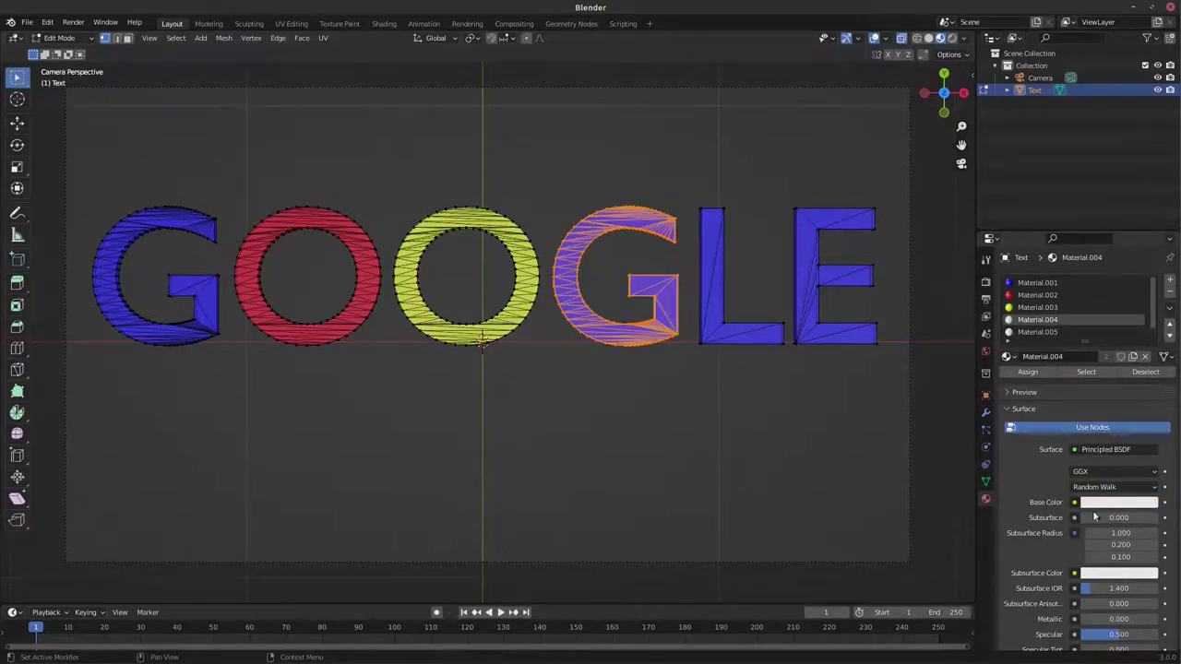
Assign Material.004 to the G and colour it magenta.
click(1028, 372)
click(1103, 502)
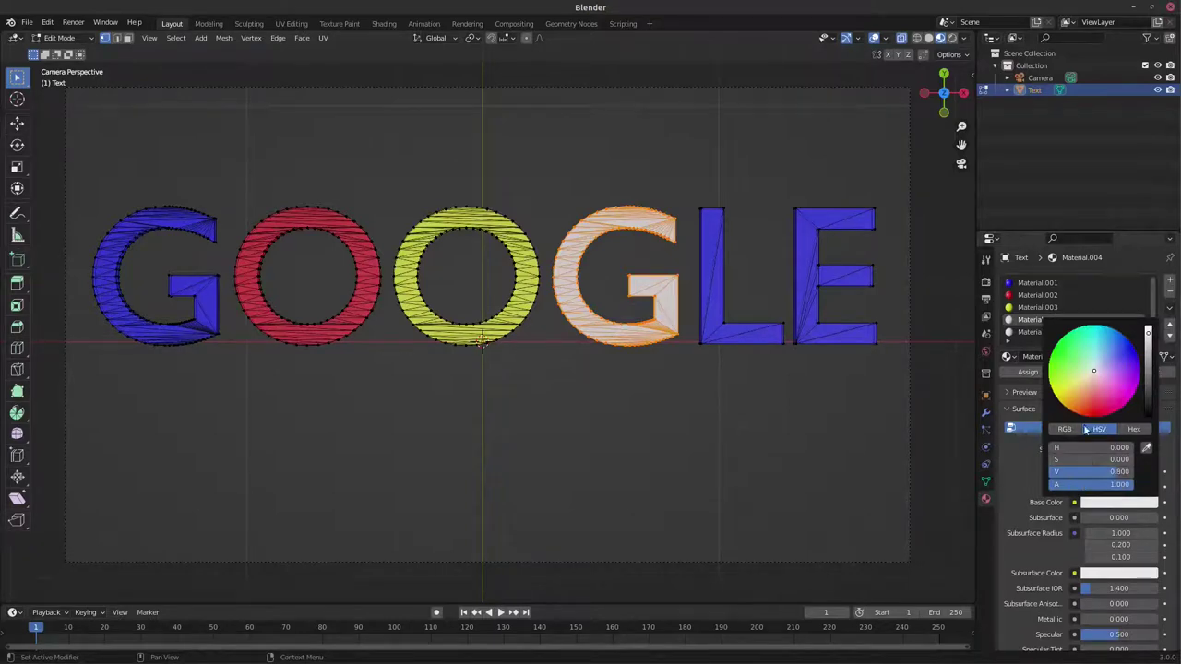
click(1130, 345)
drag(1130, 343, 1129, 399)
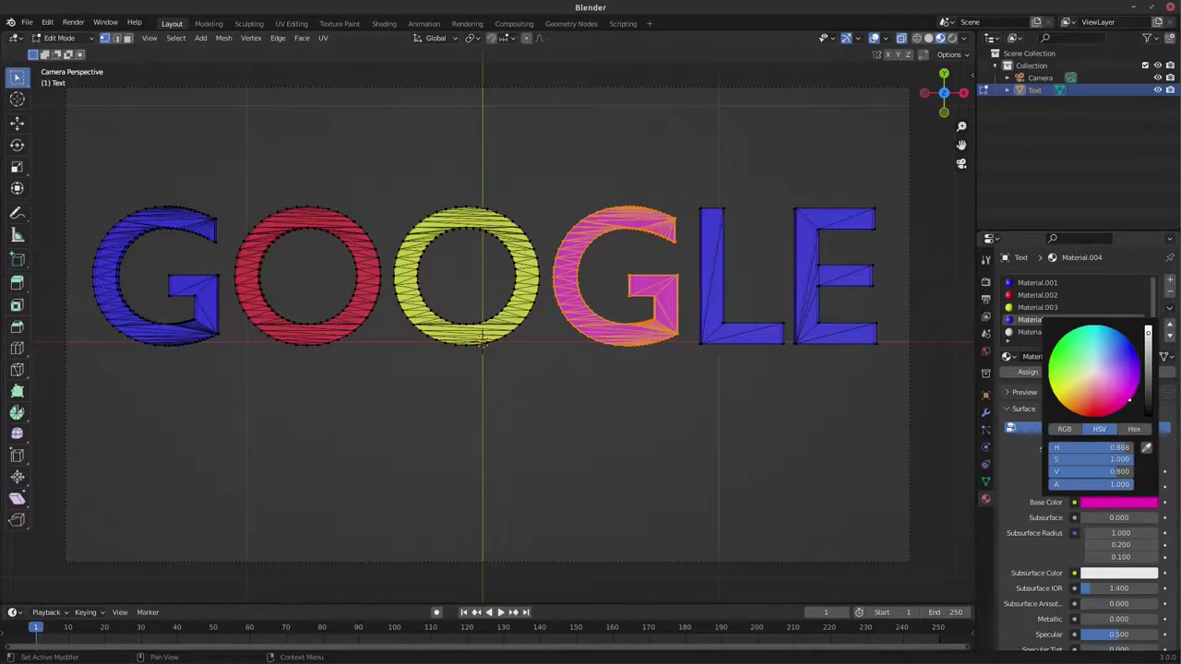
mouse_move(1090, 330)
mouse_down()
mouse_move(1074, 329)
mouse_move(1139, 371)
mouse_up()
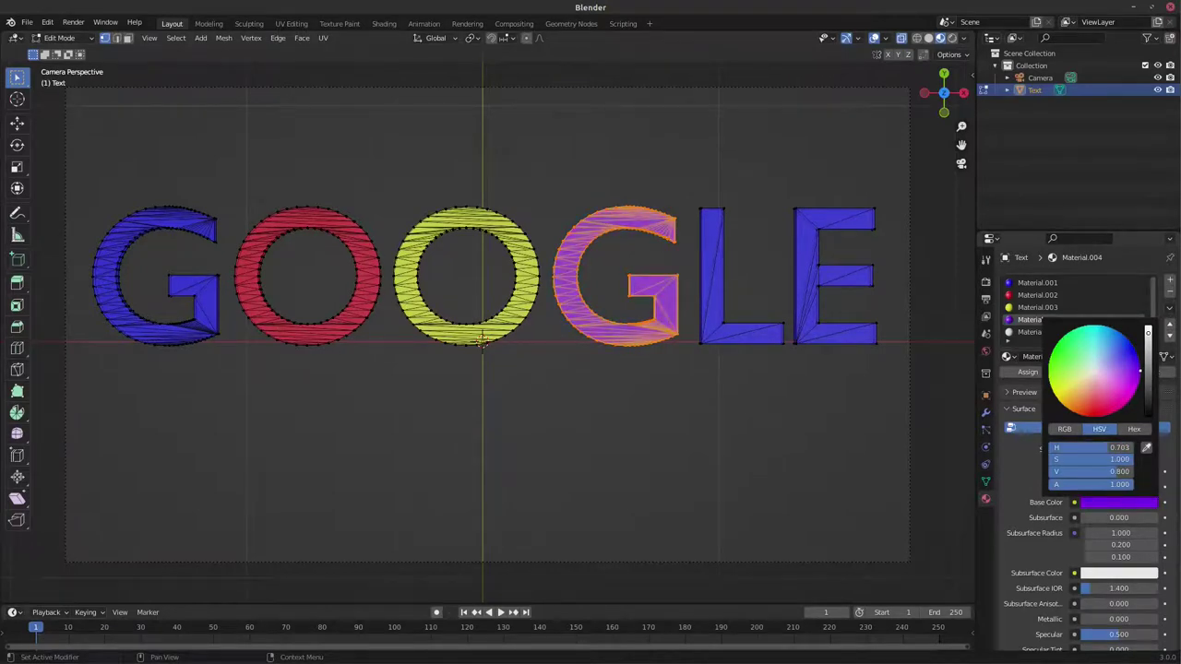
drag(1139, 380, 1133, 395)
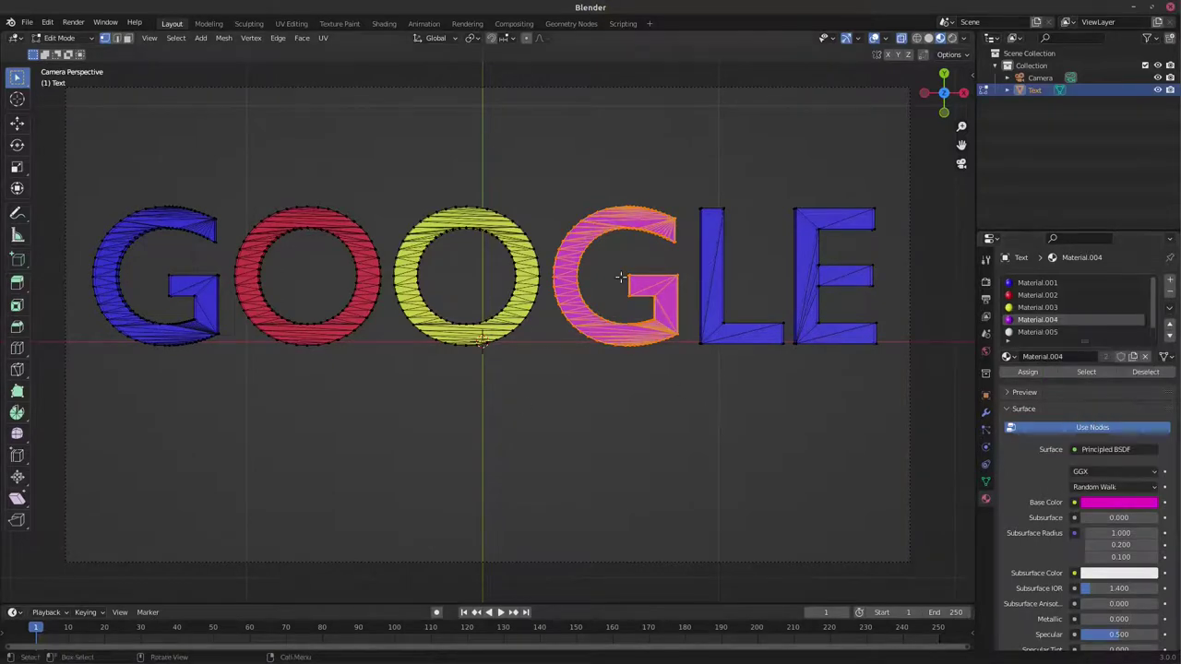
Select the L, assign it Material.005, and colour it green.
drag(685, 181, 708, 263)
drag(685, 143, 789, 365)
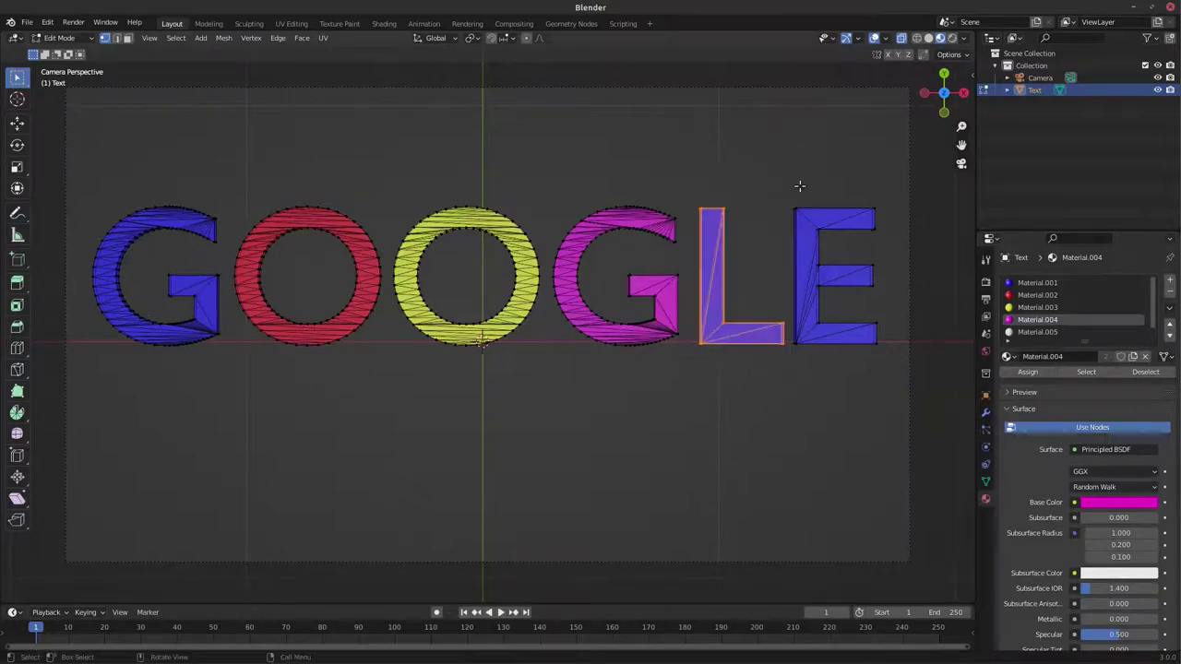
click(1033, 332)
click(1028, 372)
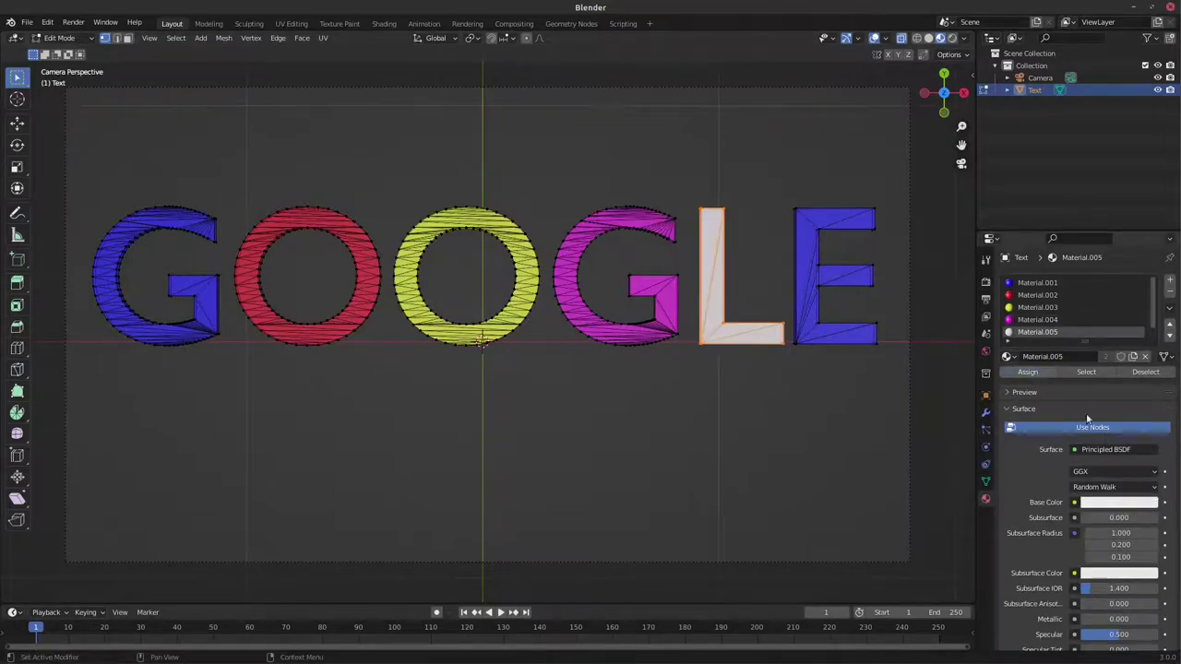
click(1114, 506)
click(1053, 352)
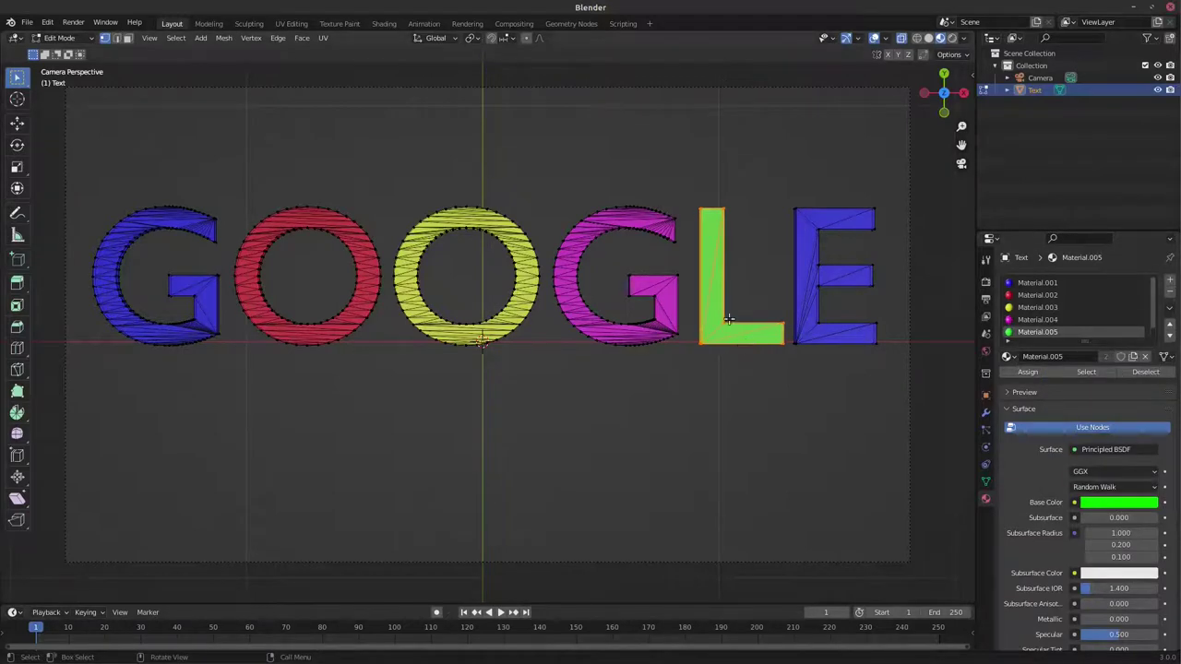
Assign the white Material.006 to the E and return to Object Mode.
drag(796, 192, 890, 363)
scroll(1087, 310, down, 1)
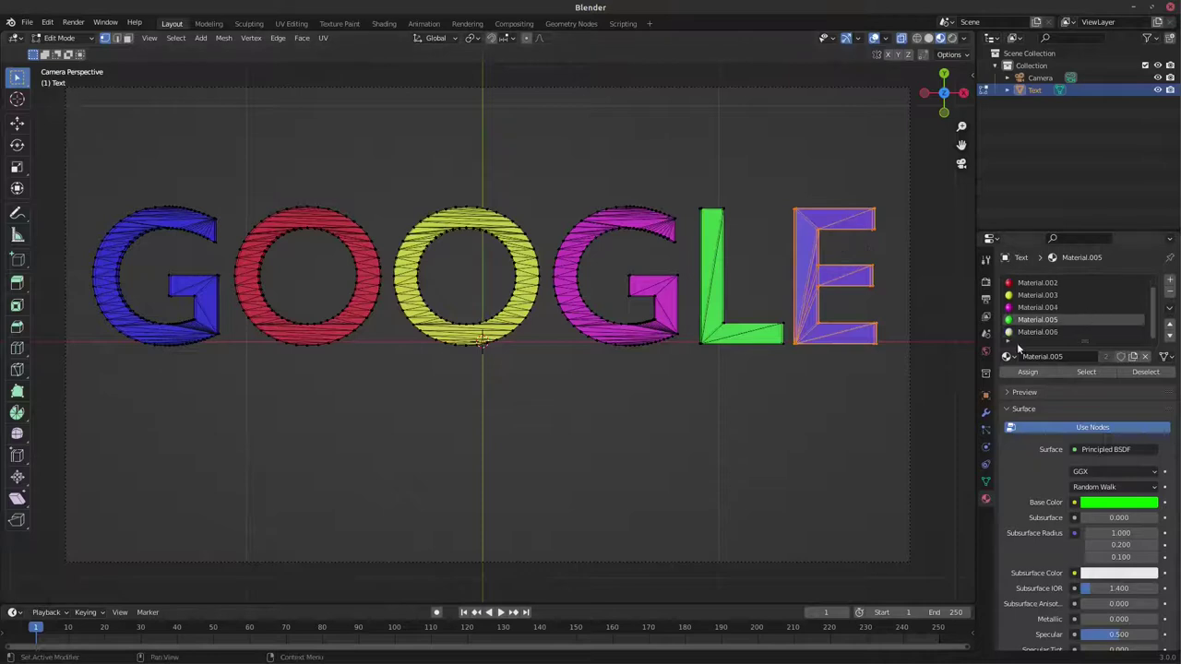
click(1038, 331)
click(1027, 371)
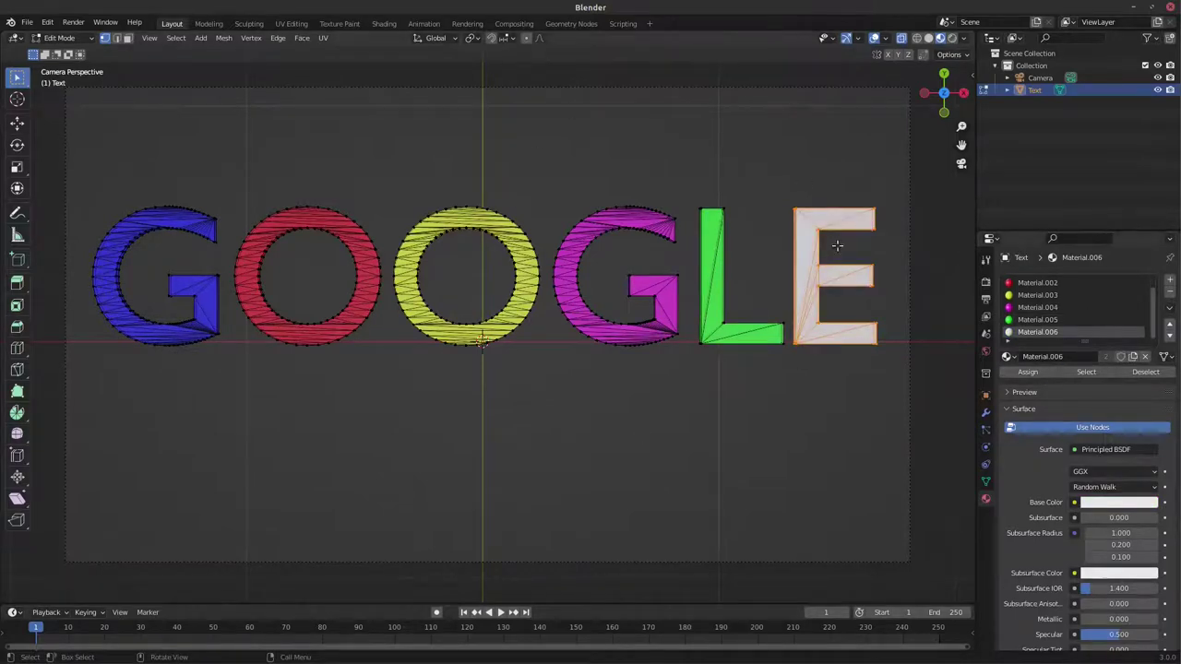
key(Tab)
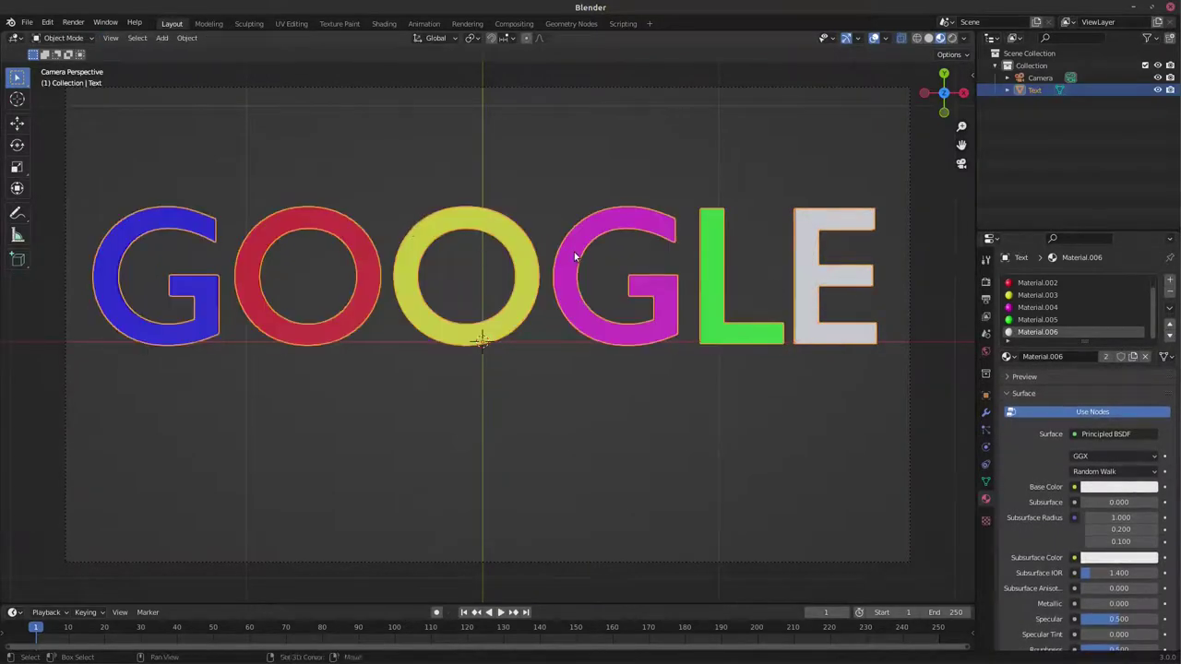
Add a plane and scale it up, then stretch it further along Y.
key(shift+a)
click(645, 204)
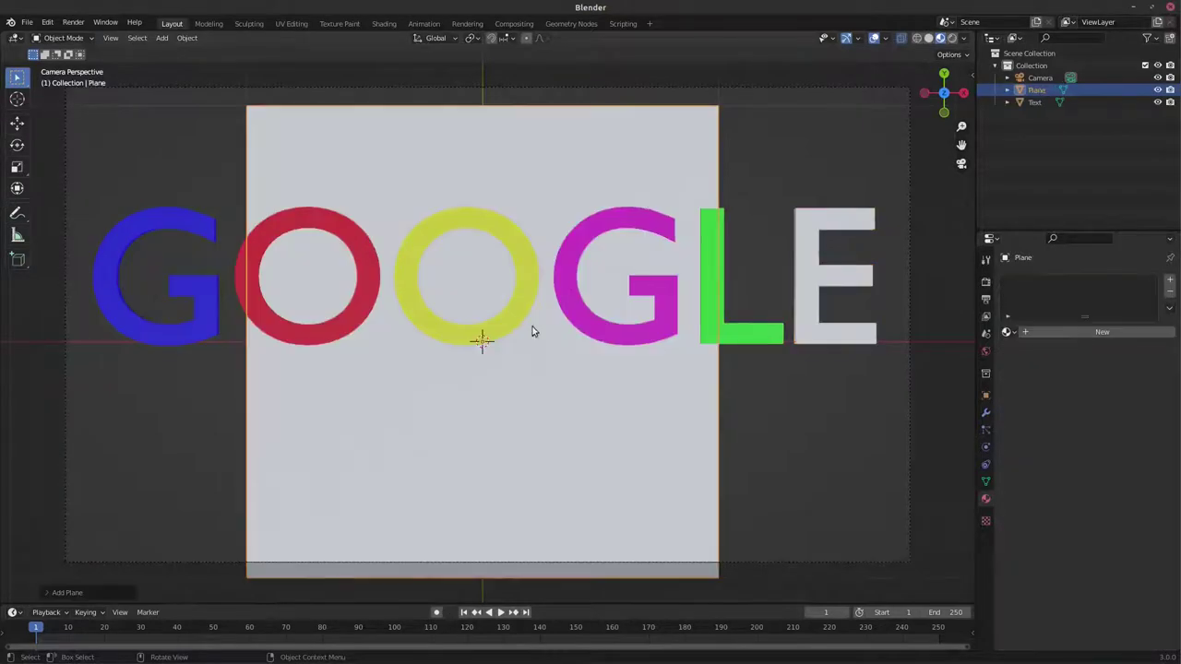
key(s)
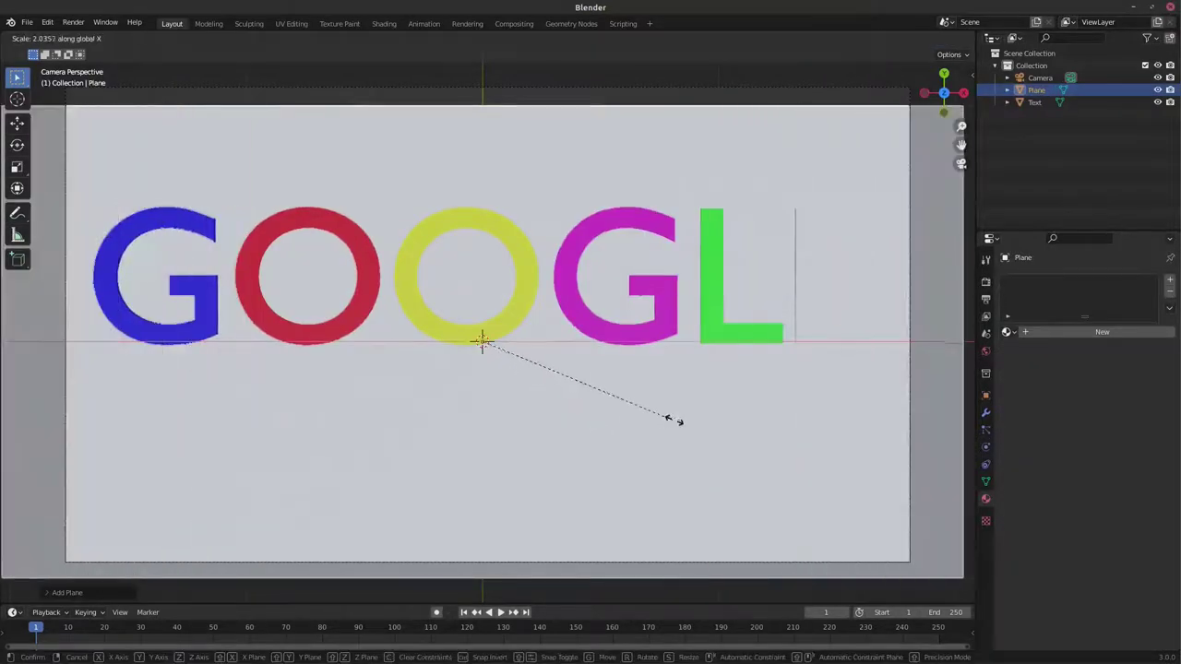
click(666, 421)
key(s)
key(x)
key(y)
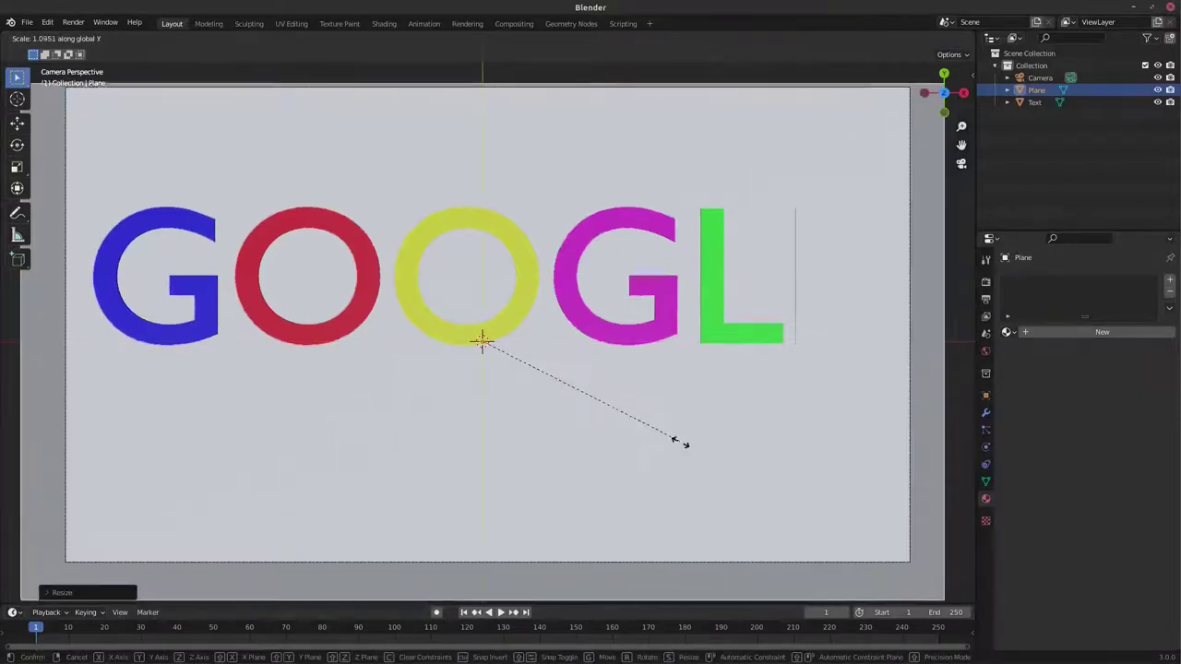
click(735, 427)
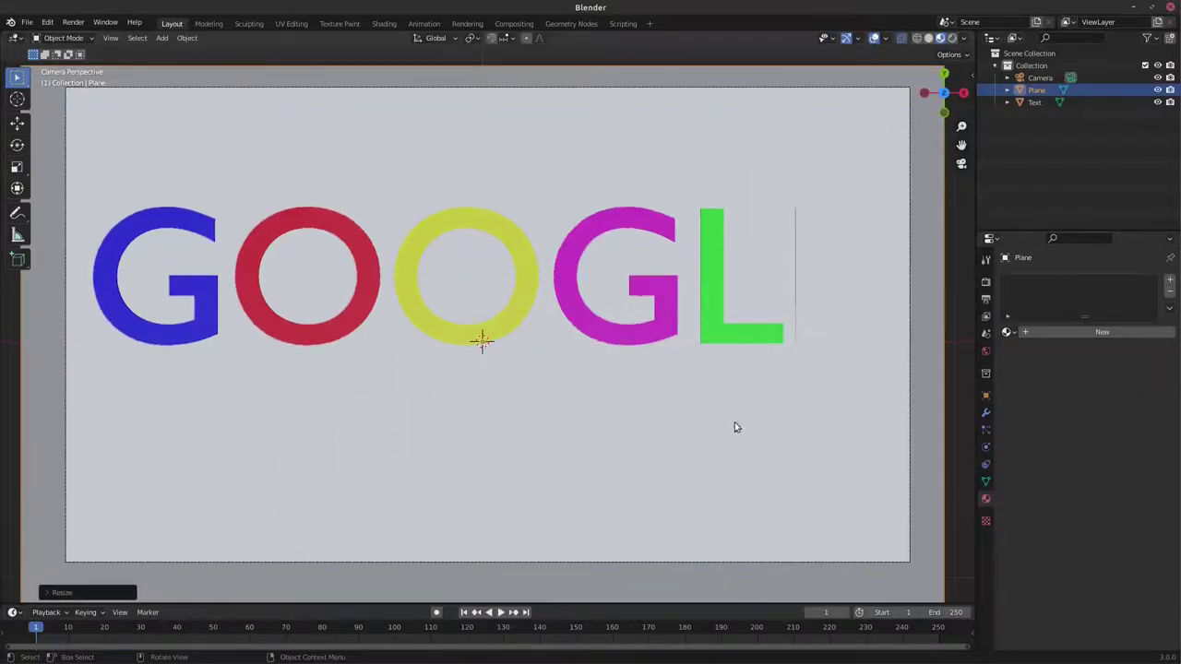
Give the plane a new material with a near-black base colour.
click(1103, 333)
click(1107, 462)
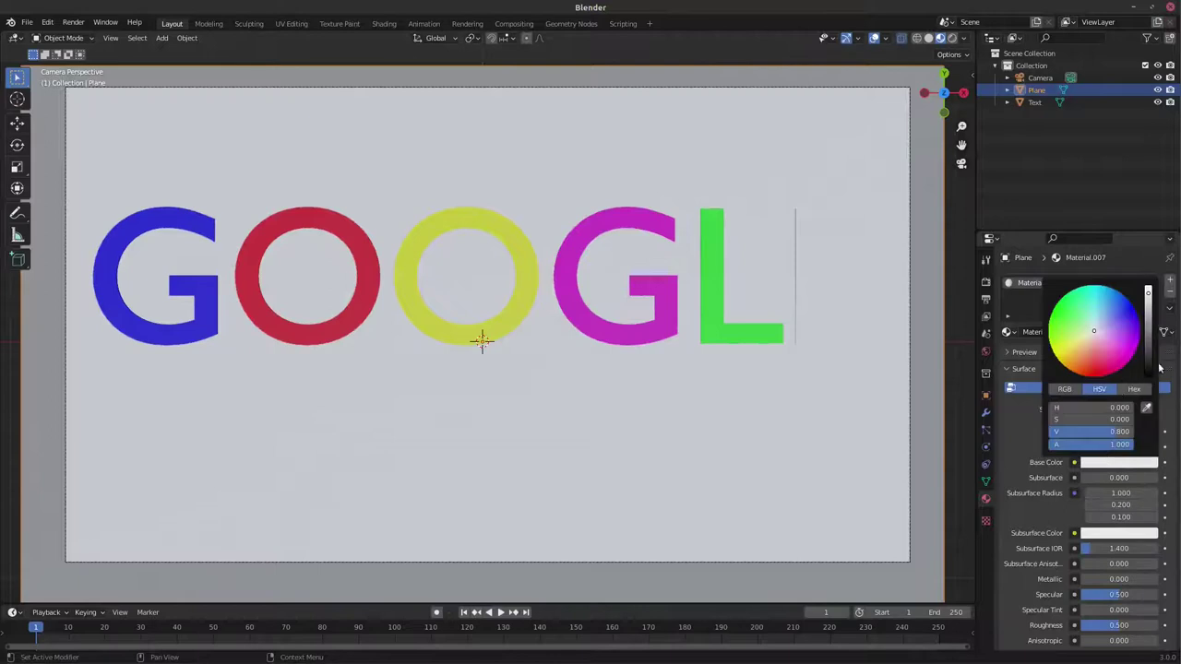
click(1149, 367)
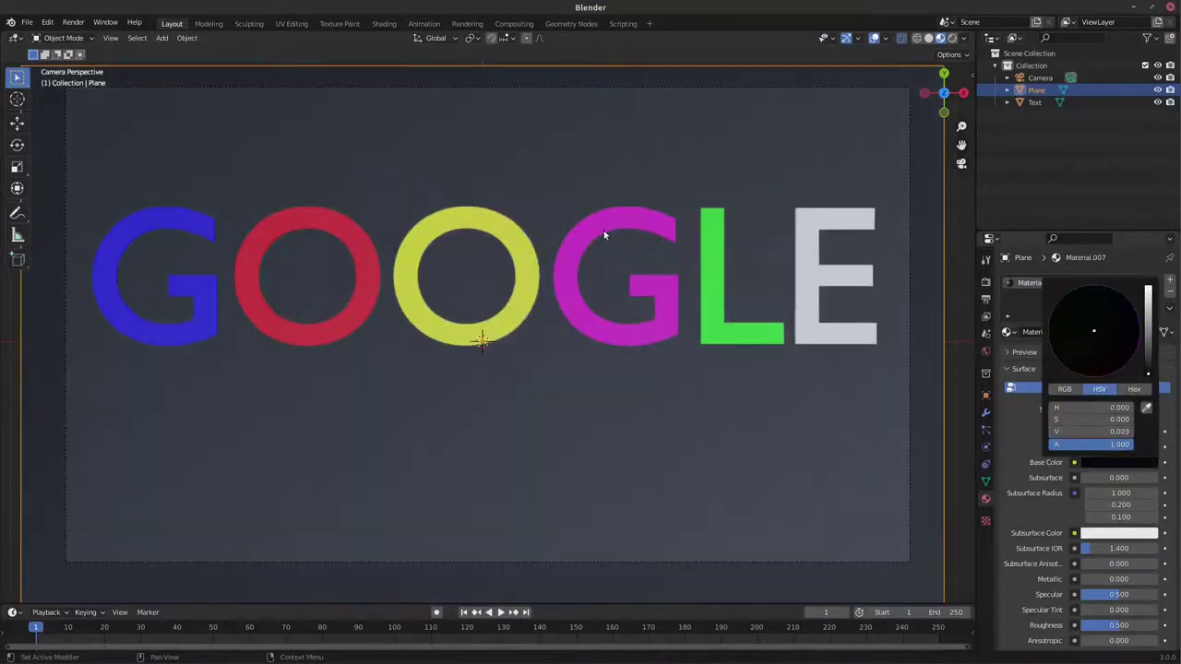
Set the render engine to Cycles.
click(987, 351)
click(986, 282)
click(1103, 279)
click(1093, 320)
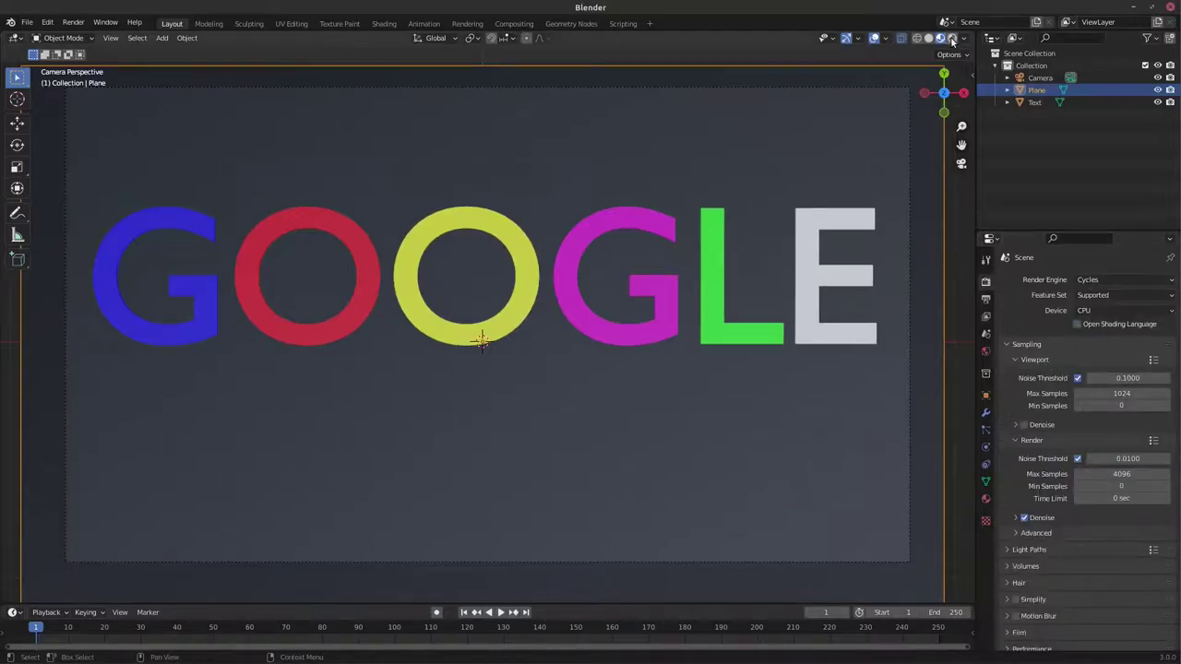
Preview the scene in Rendered shading and show the World properties.
key(z)
key(8)
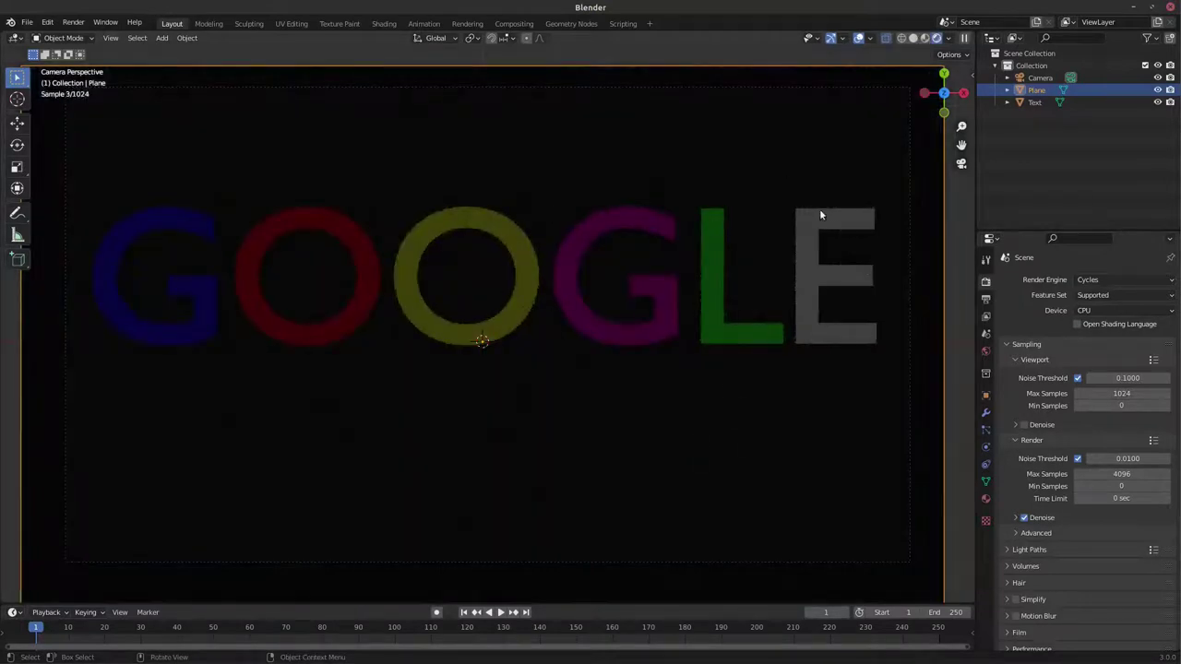
click(985, 352)
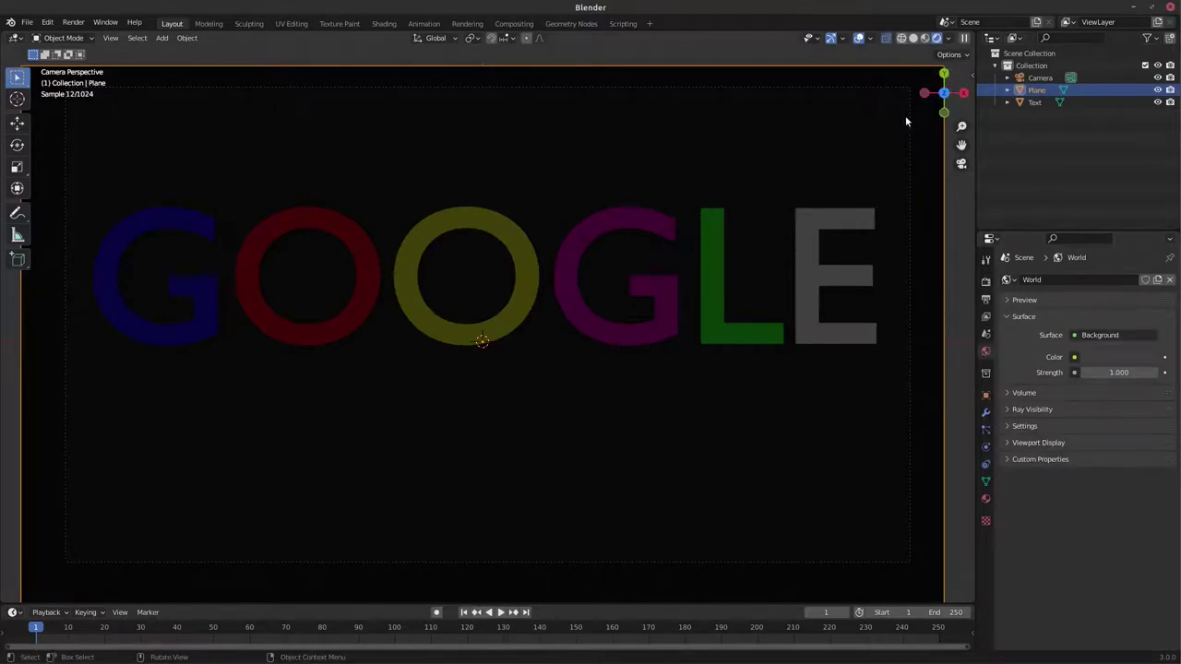
Switch to wireframe shading and orbit to view the text at an angle.
key(shift+z)
mouse_move(943, 93)
mouse_down()
mouse_move(932, 120)
mouse_move(685, 328)
mouse_up()
scroll(671, 340, up, 3)
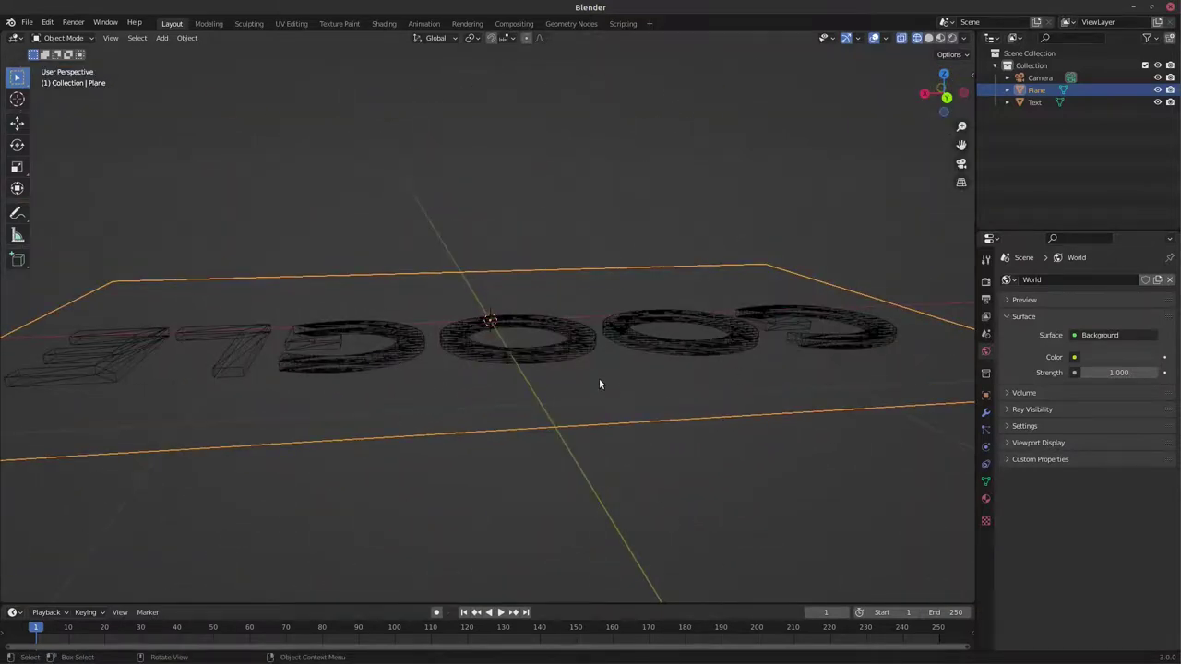
In front view, select all the text mesh geometry and extrude it about 0.039 m downward.
key(KP_1)
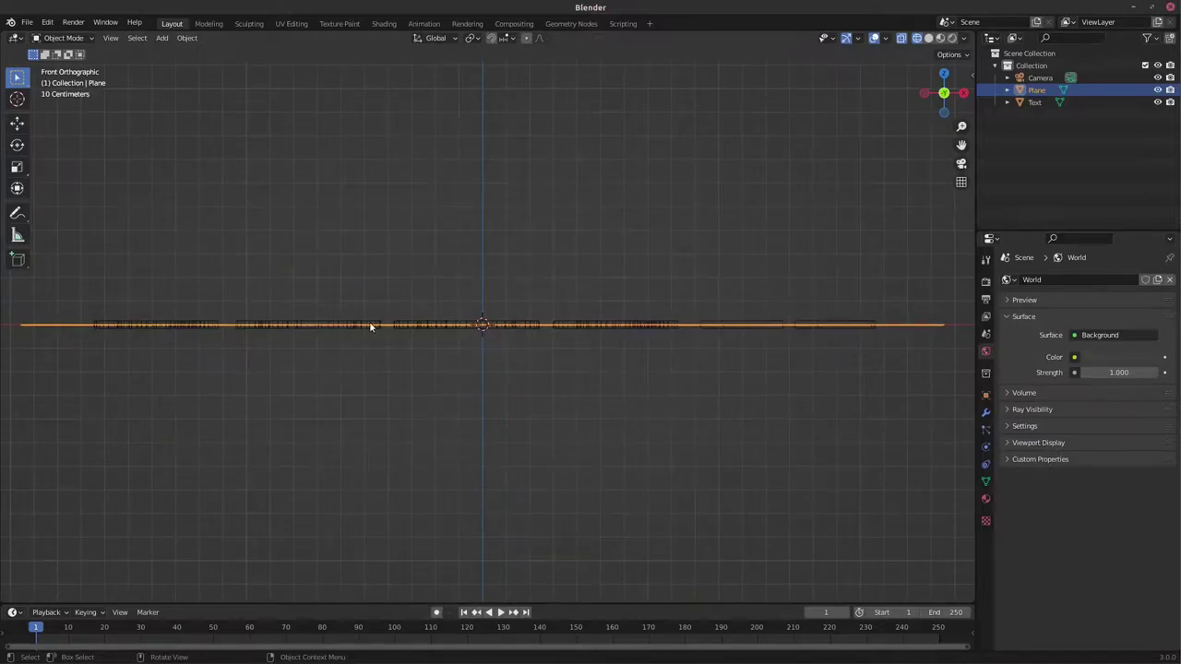
click(188, 325)
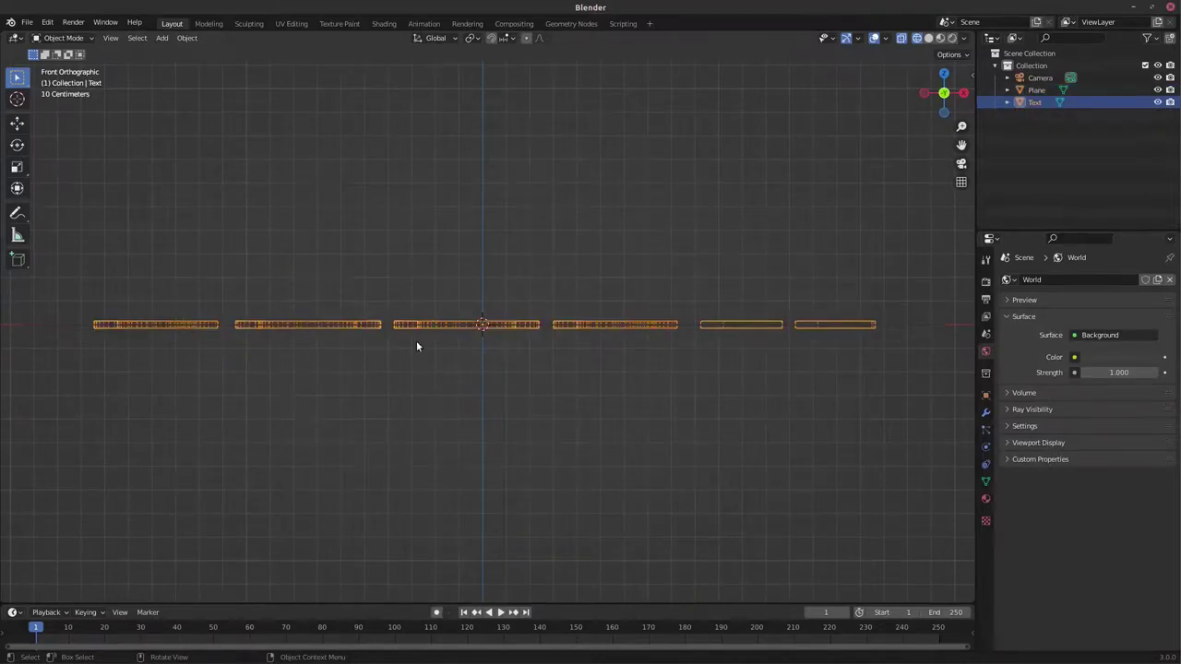
key(Tab)
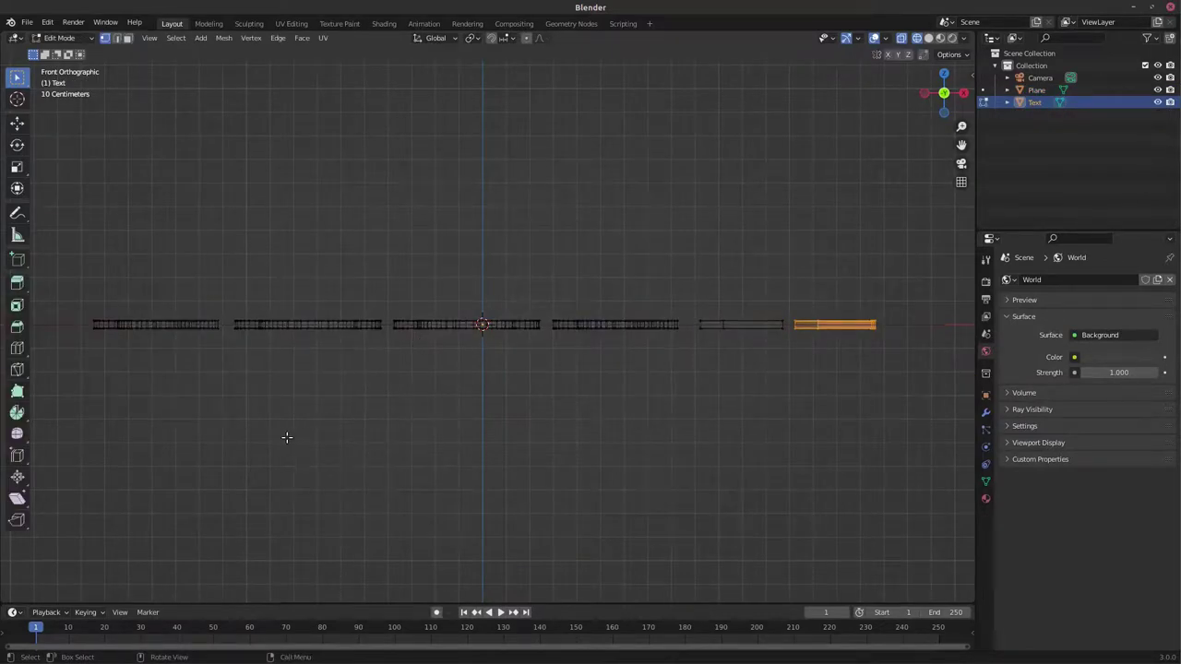
click(324, 433)
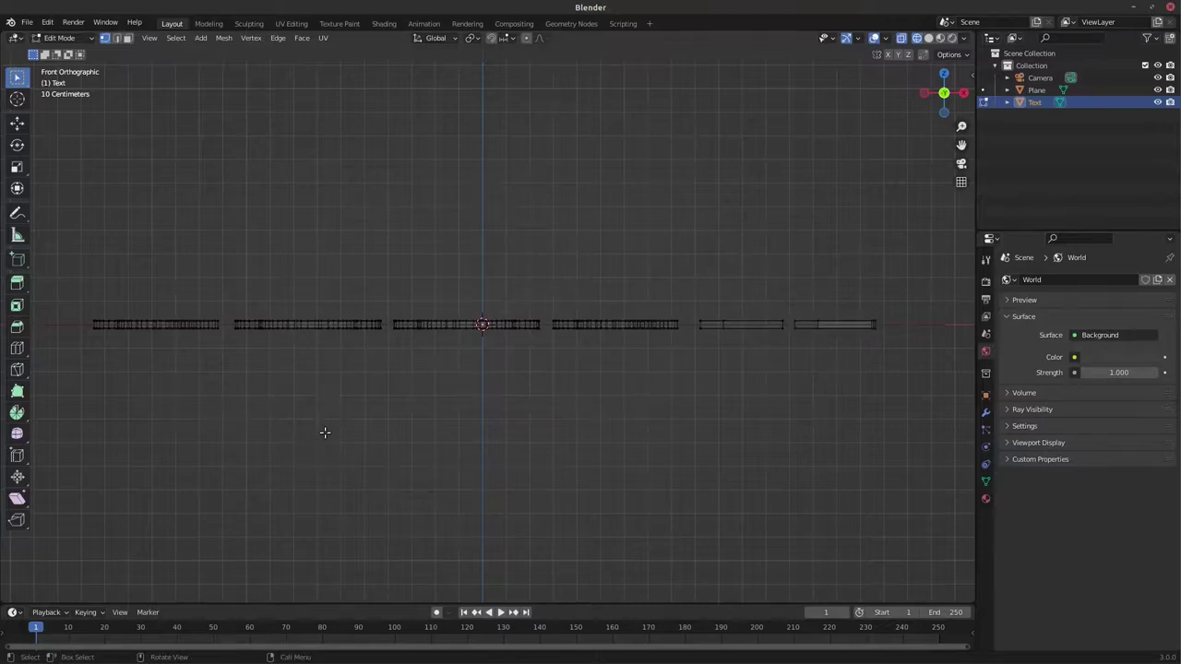
drag(75, 324, 889, 533)
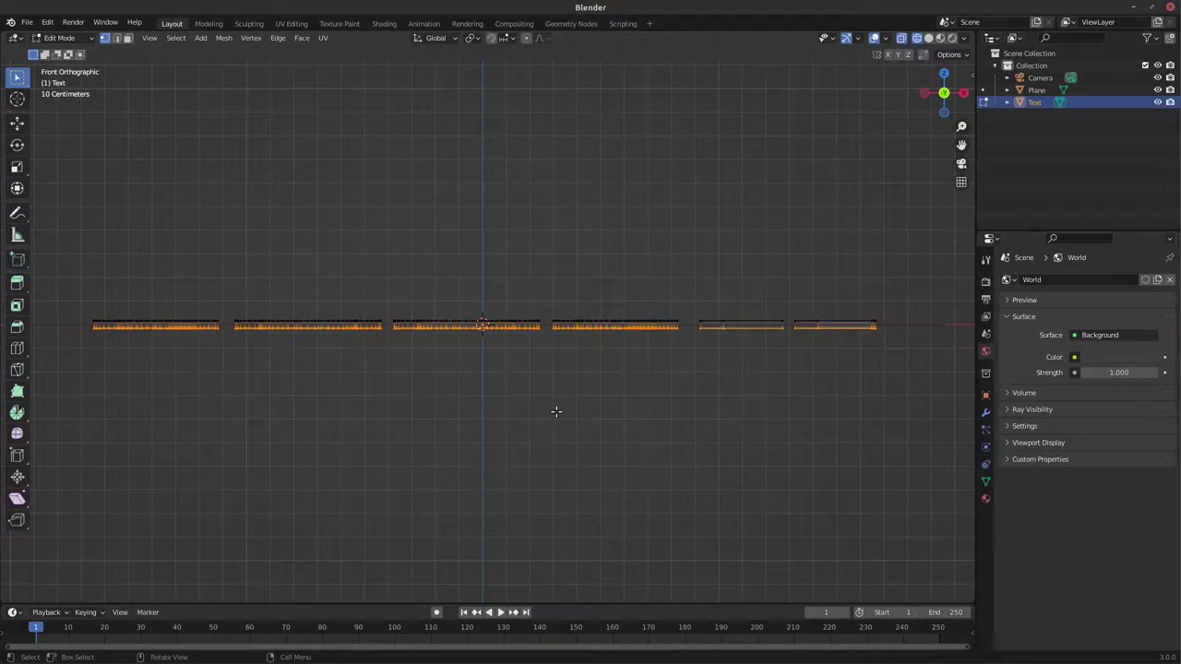
key(e)
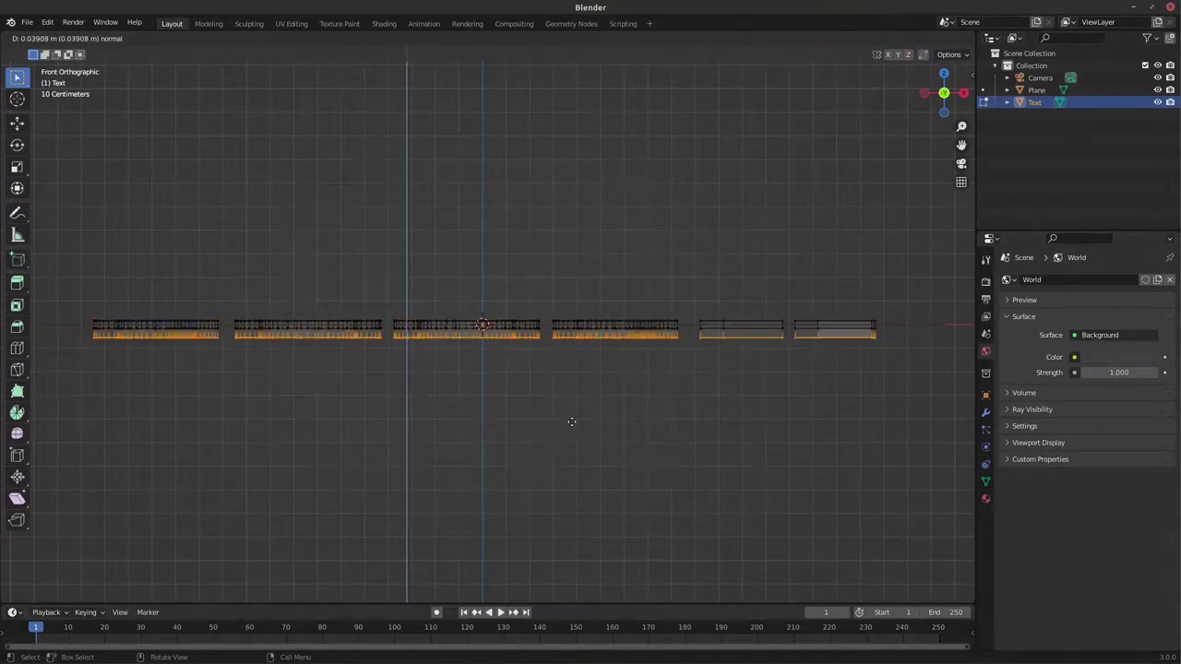
click(570, 418)
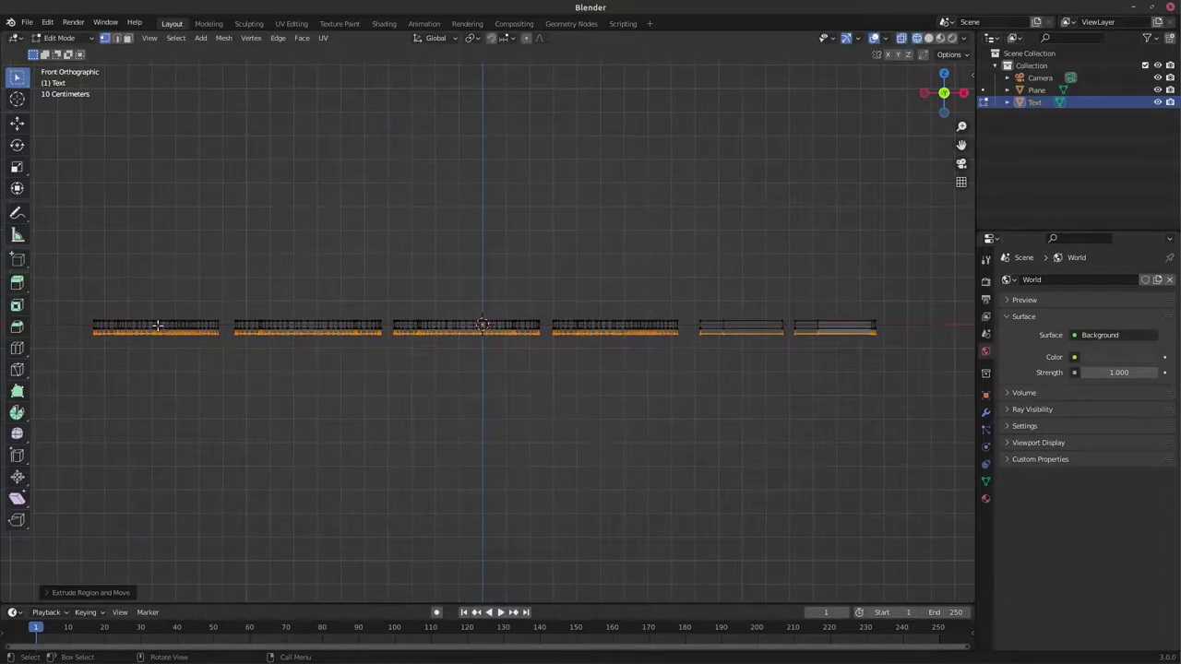
drag(81, 325, 894, 438)
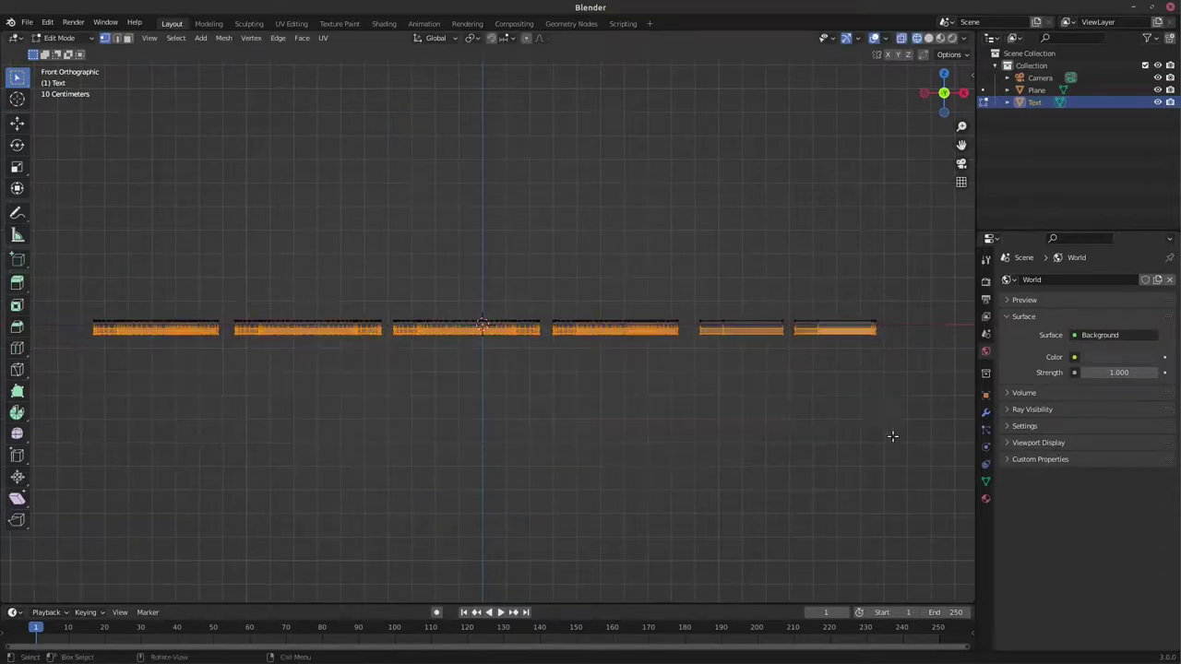
Add a new material slot to the text with a new Emission-shader material.
click(985, 498)
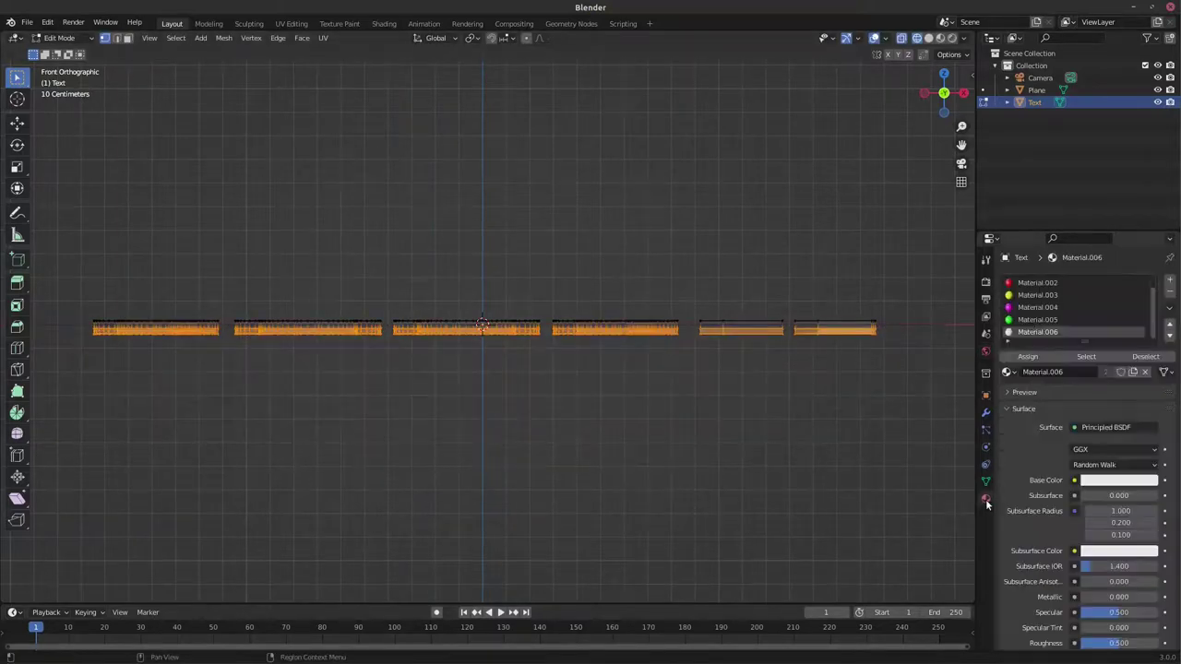
click(1170, 280)
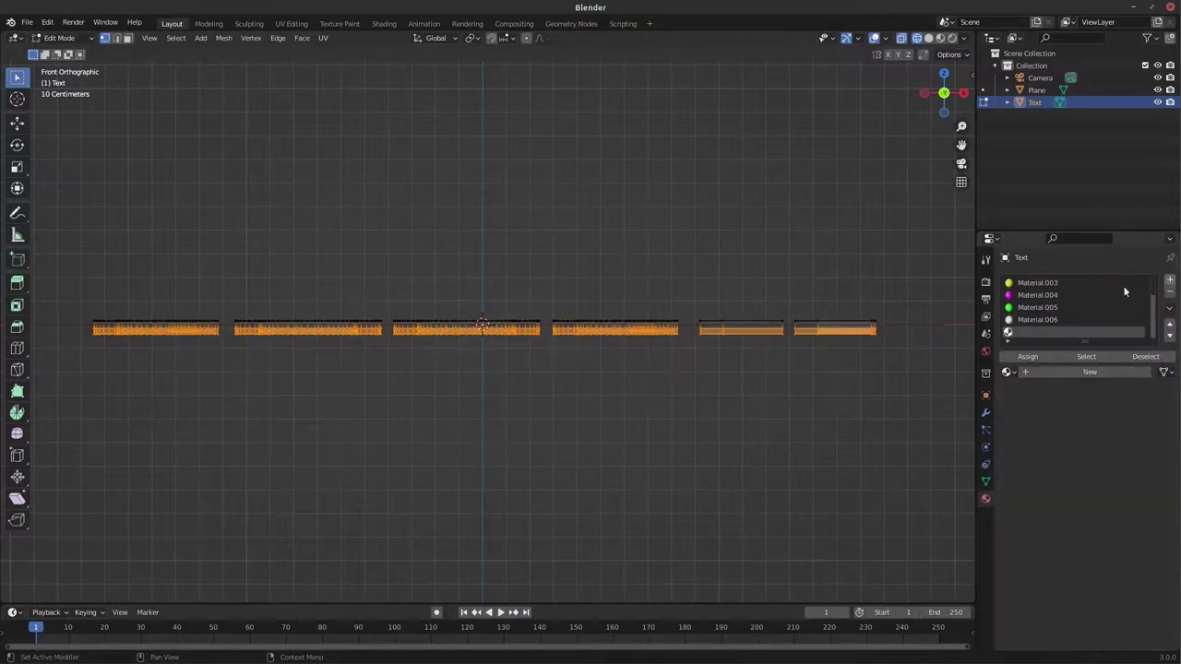
click(1078, 372)
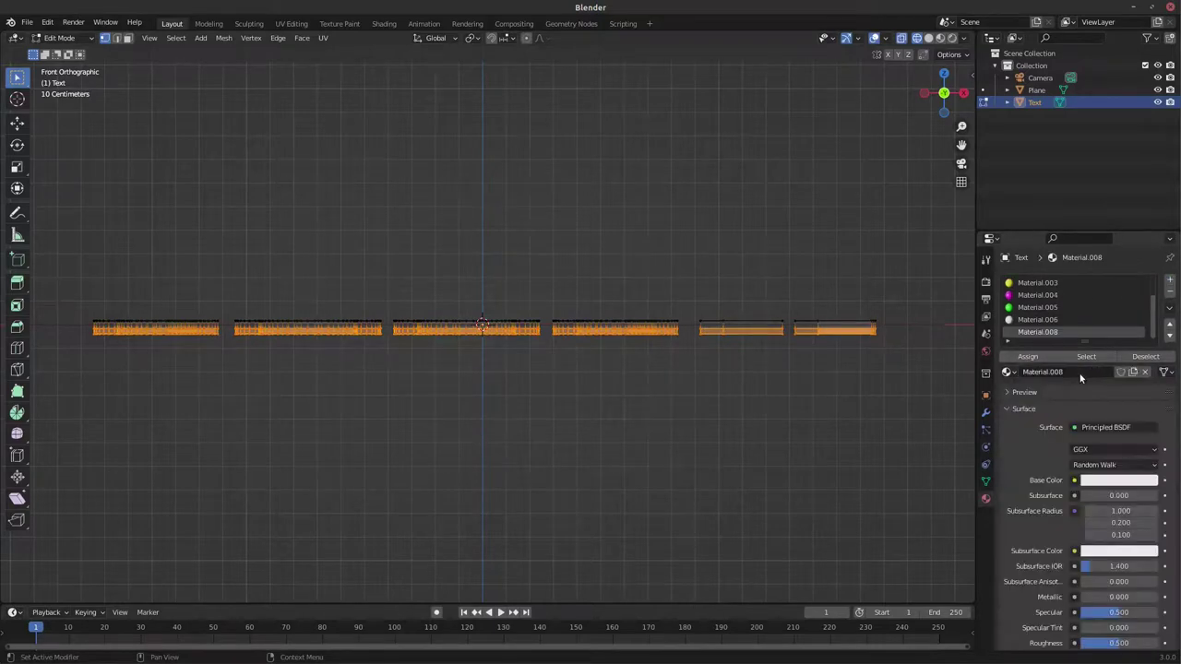
click(1105, 427)
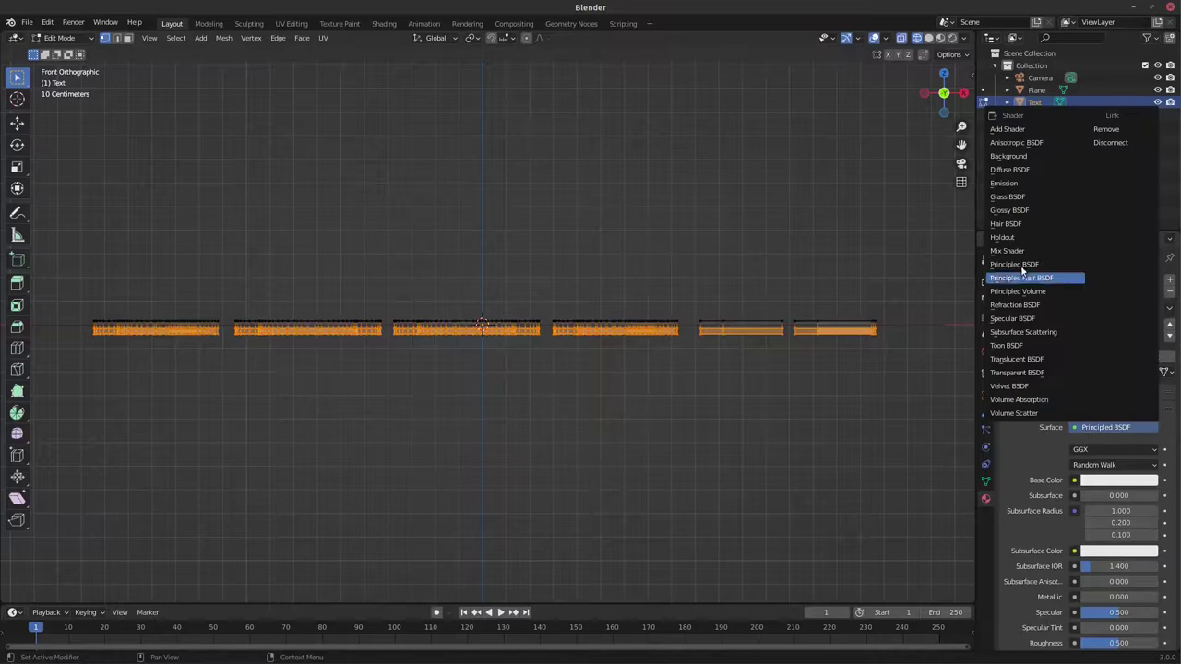
click(1010, 182)
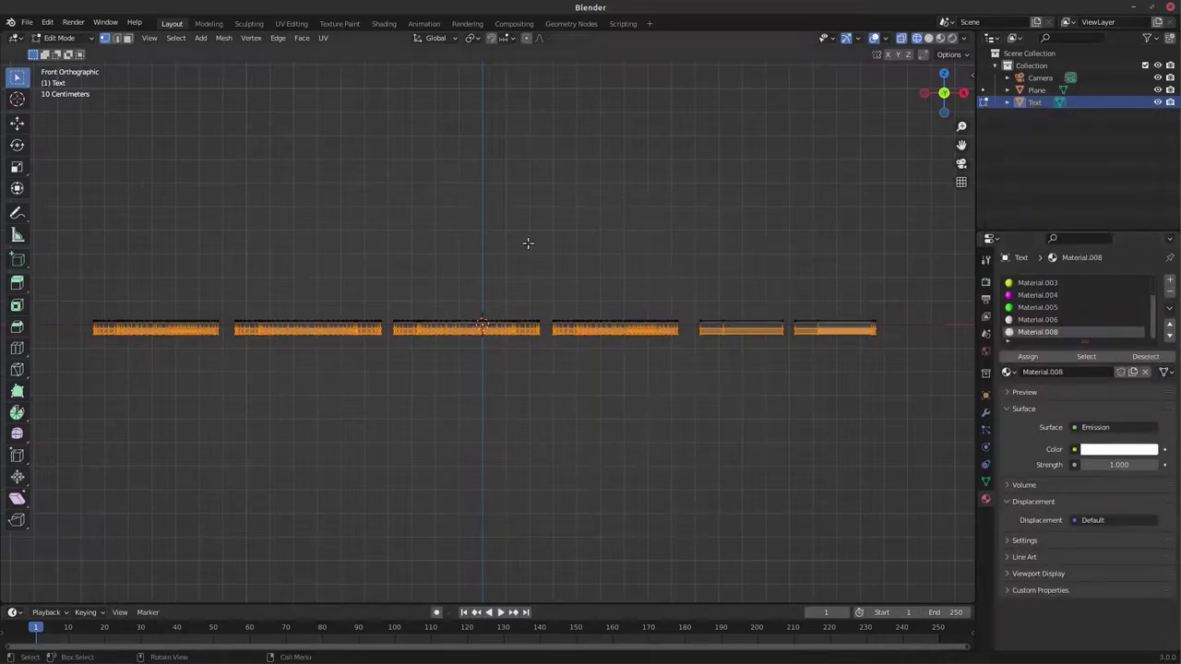
Nudge the text geometry slightly up along Z, then return to Object Mode in perspective view.
scroll(831, 346, up, 1)
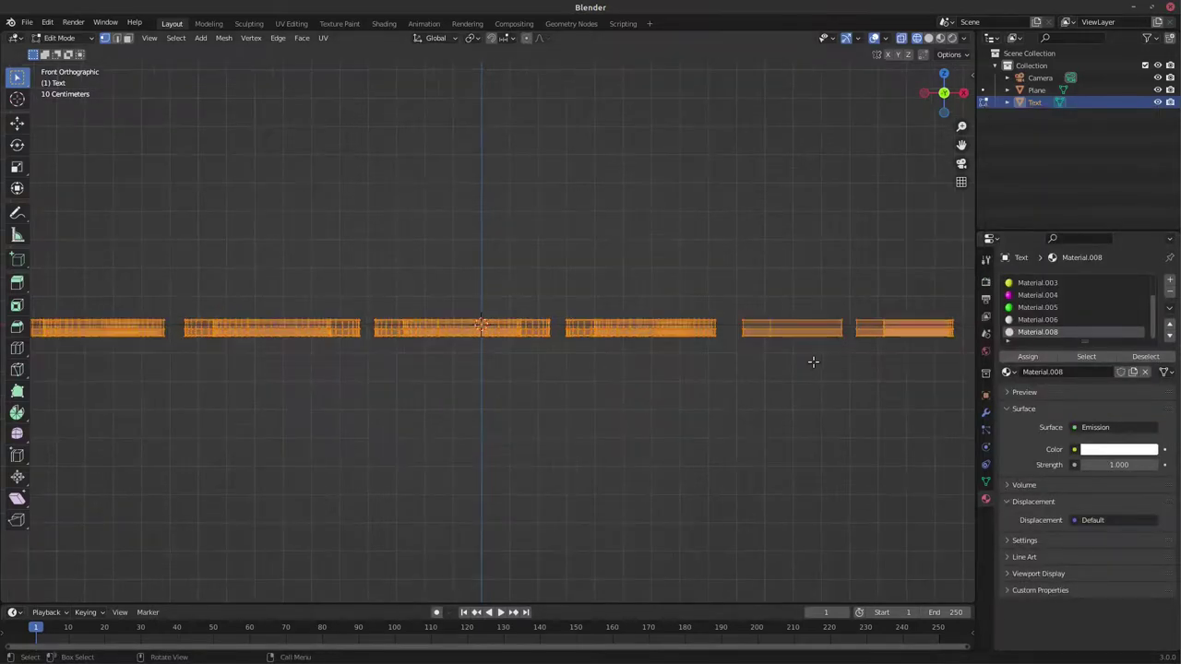
key(g)
key(z)
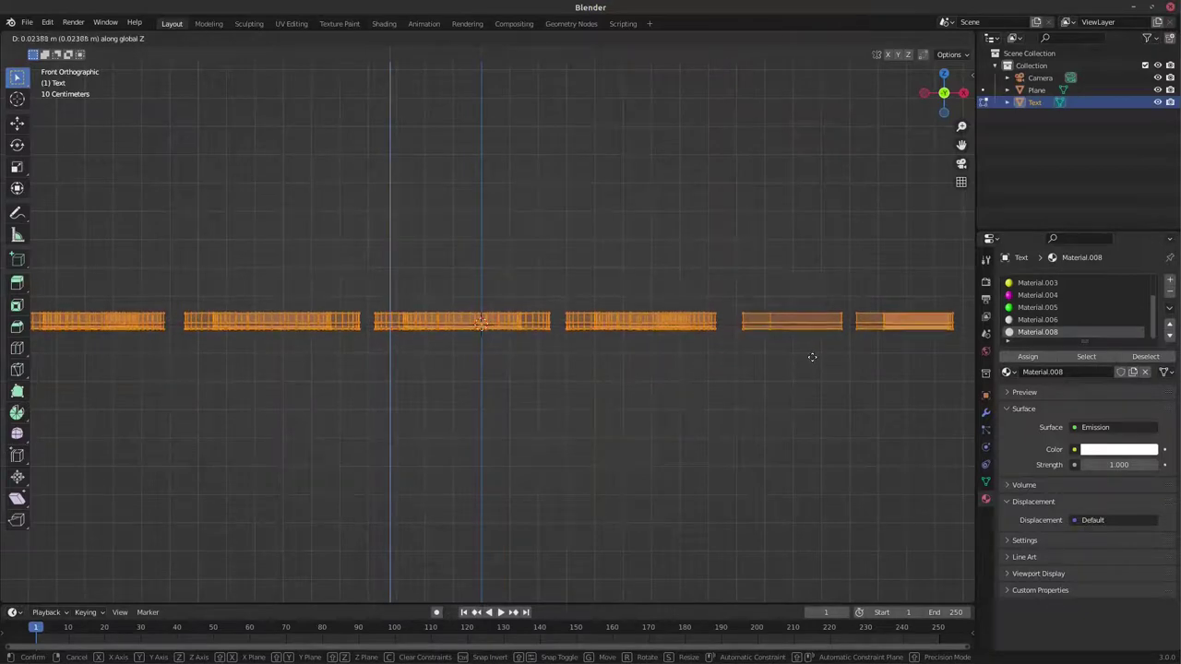
click(810, 355)
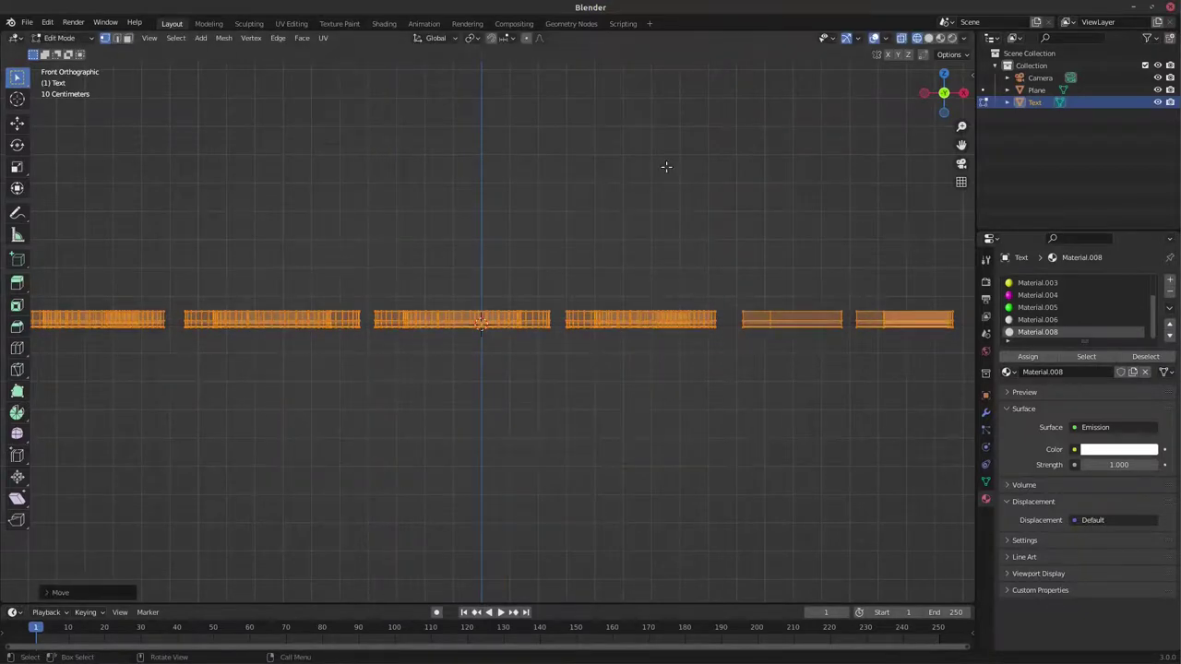
key(Tab)
drag(943, 92, 281, 351)
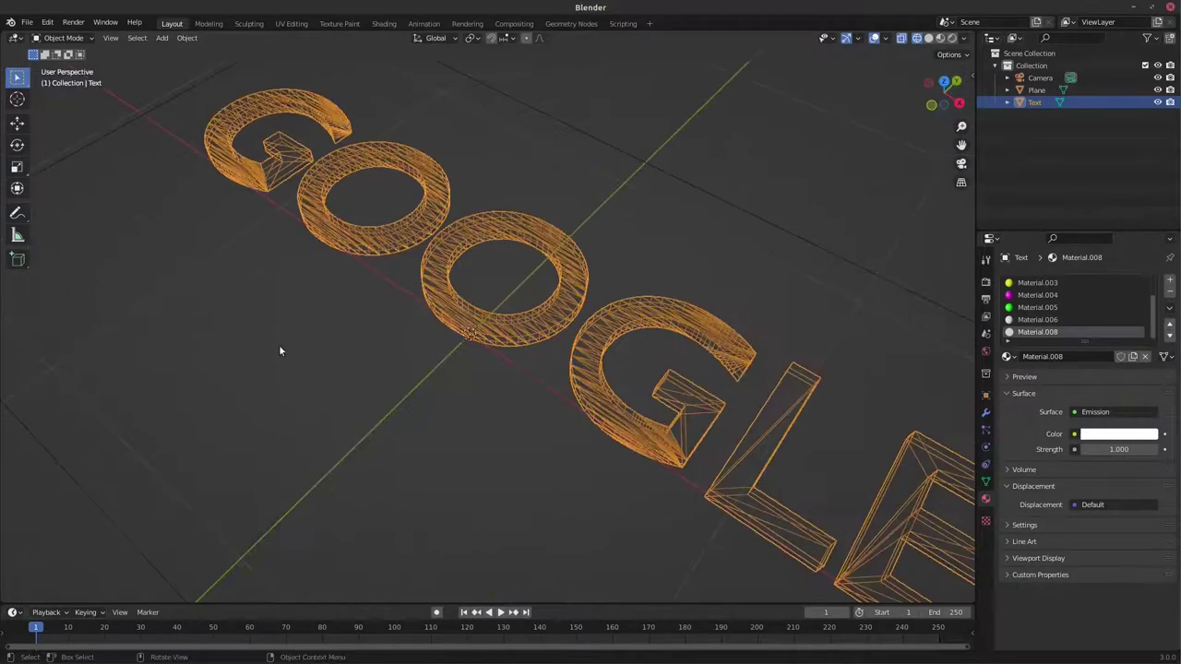
View through the camera in Rendered shading and raise emission strength to 25.1.
click(960, 163)
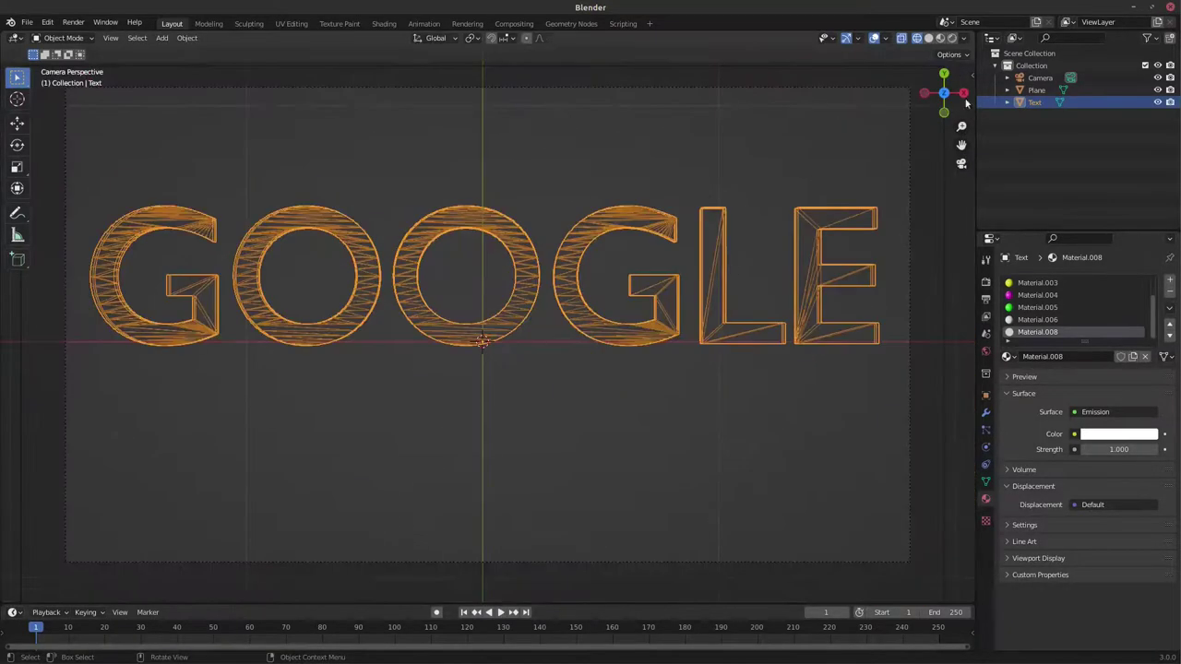
click(953, 38)
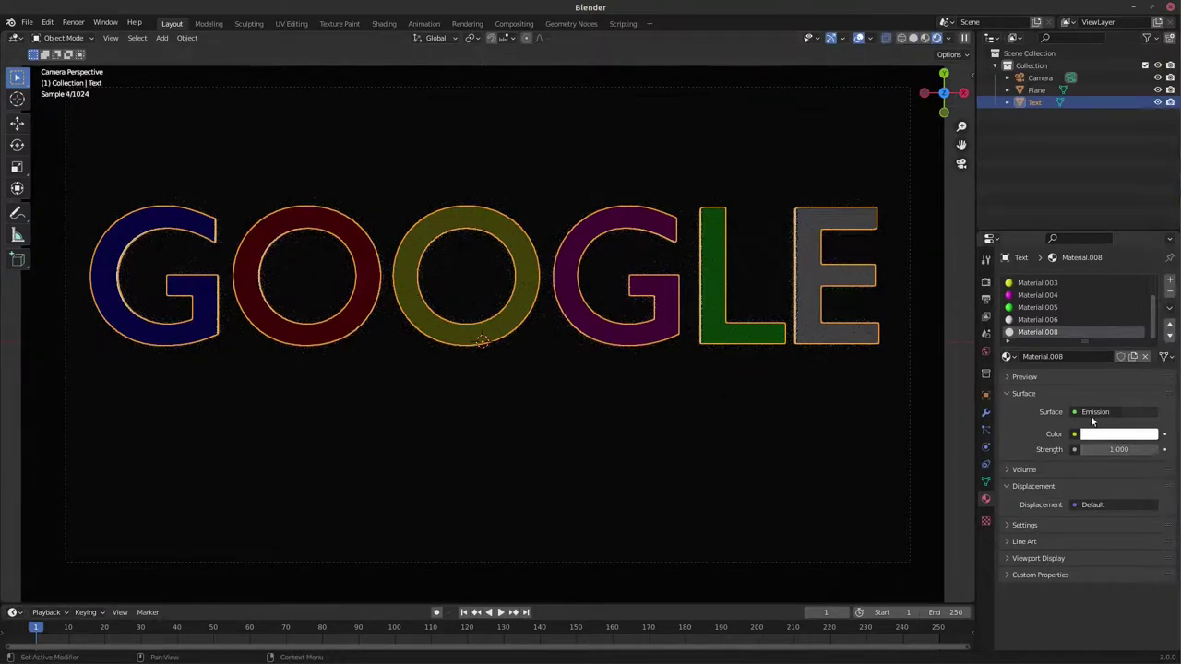
mouse_move(1108, 449)
mouse_down()
mouse_move(1162, 450)
mouse_move(1149, 449)
mouse_up()
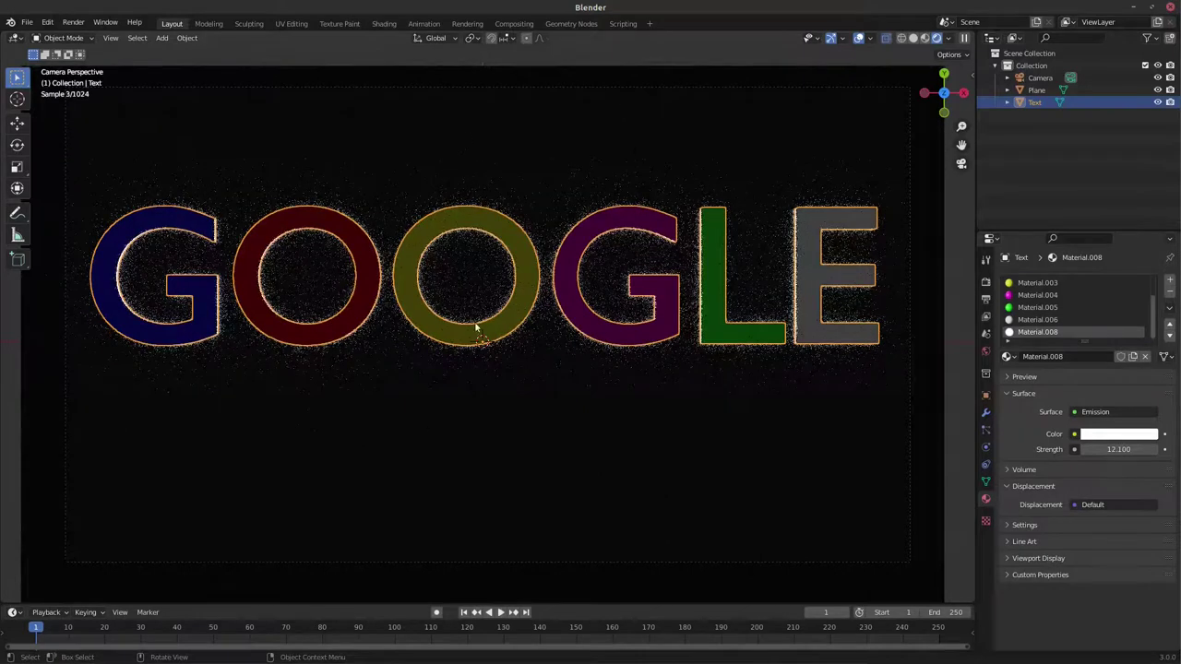
drag(1118, 450, 1153, 449)
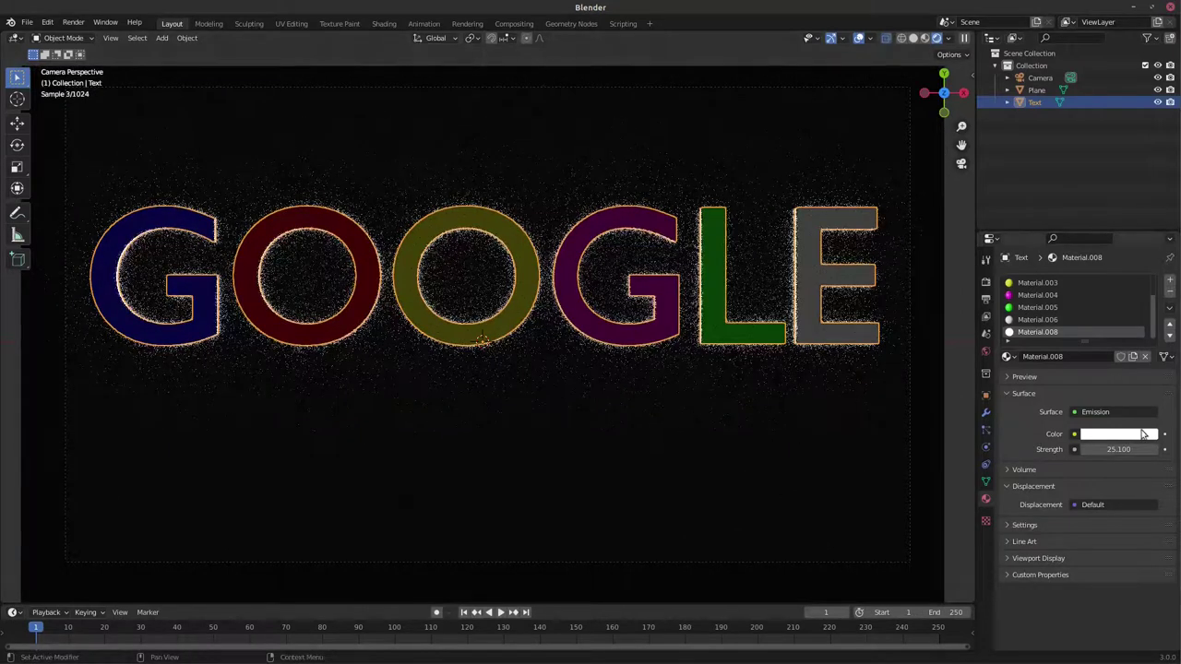
Set the outline's emission colour to yellow.
click(1118, 434)
click(1118, 267)
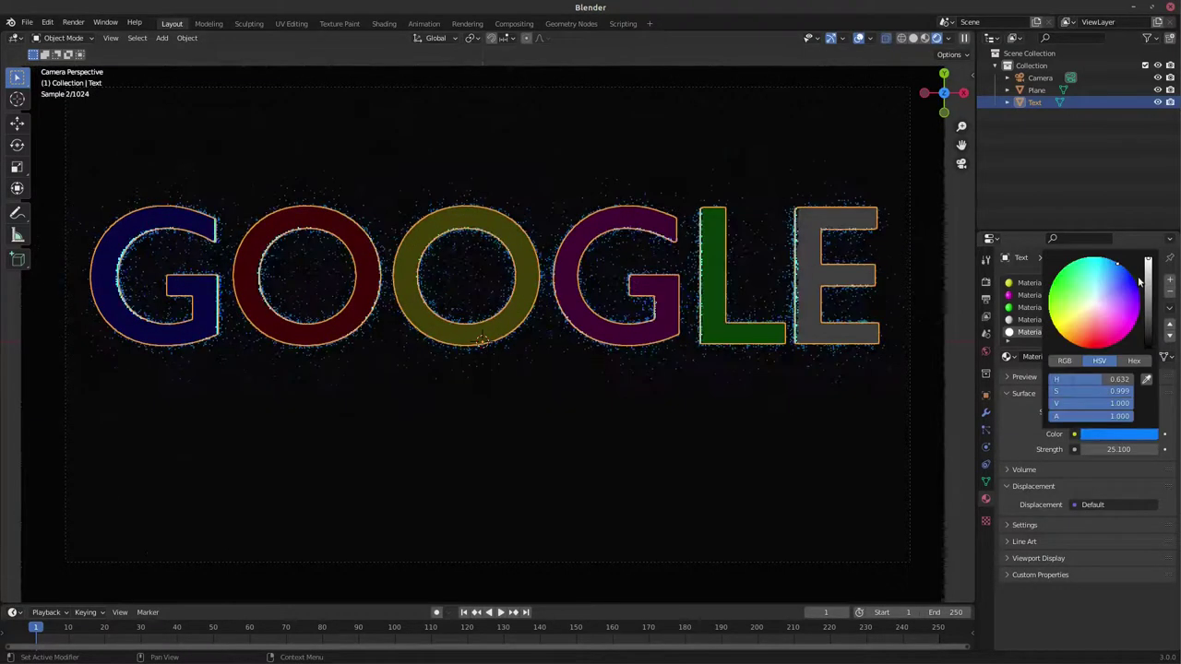
drag(1119, 268, 1059, 330)
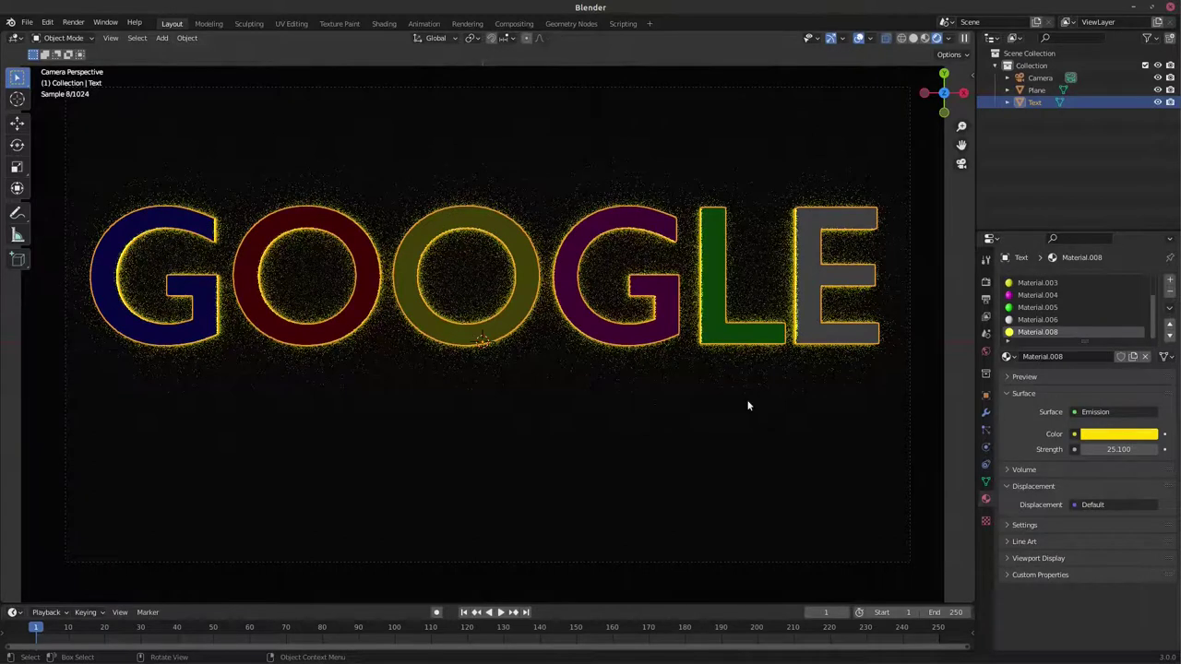
click(986, 351)
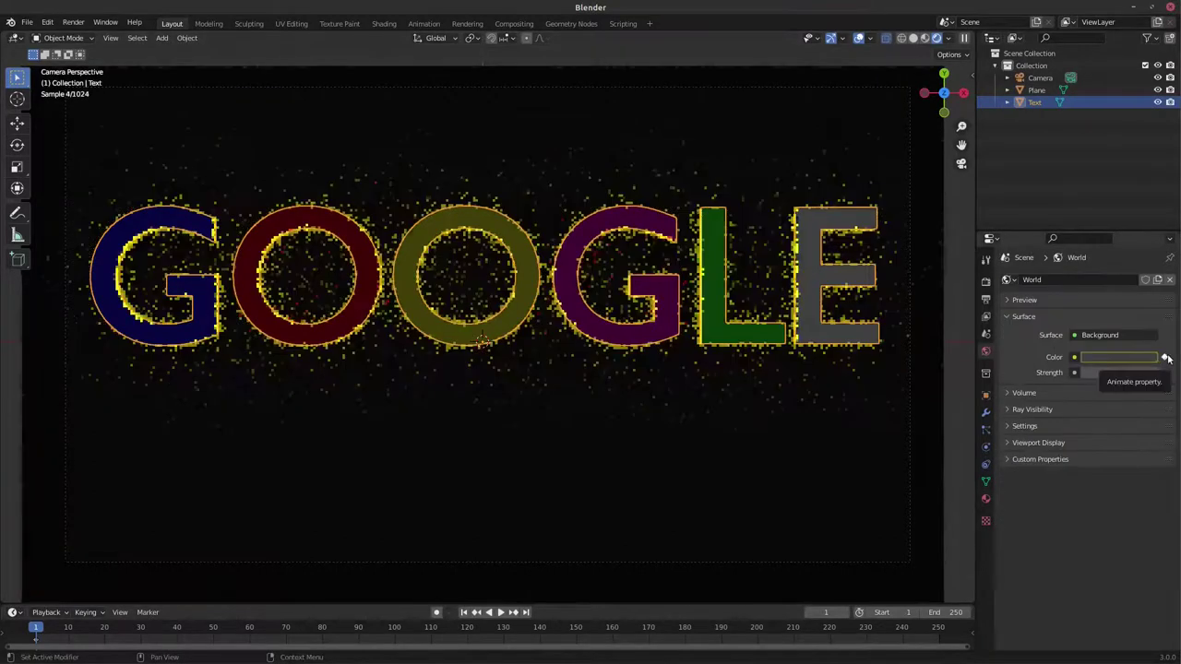
Keep the world colour dark and set the Plane's base colour to near-black.
click(1074, 357)
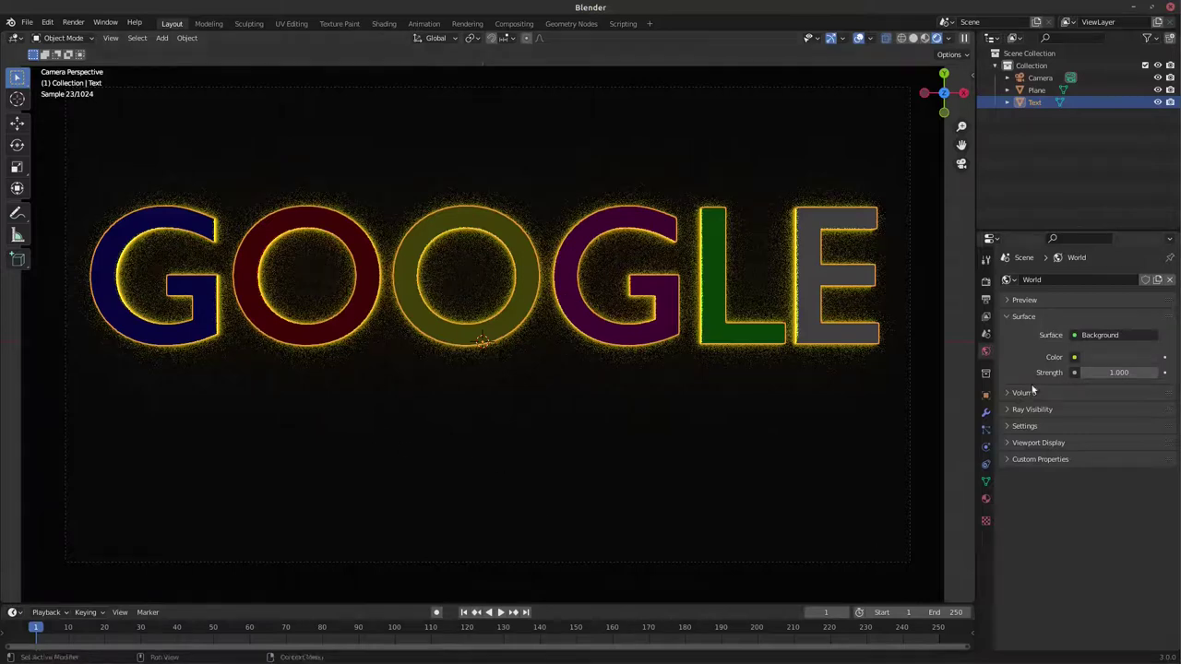
click(886, 138)
click(986, 498)
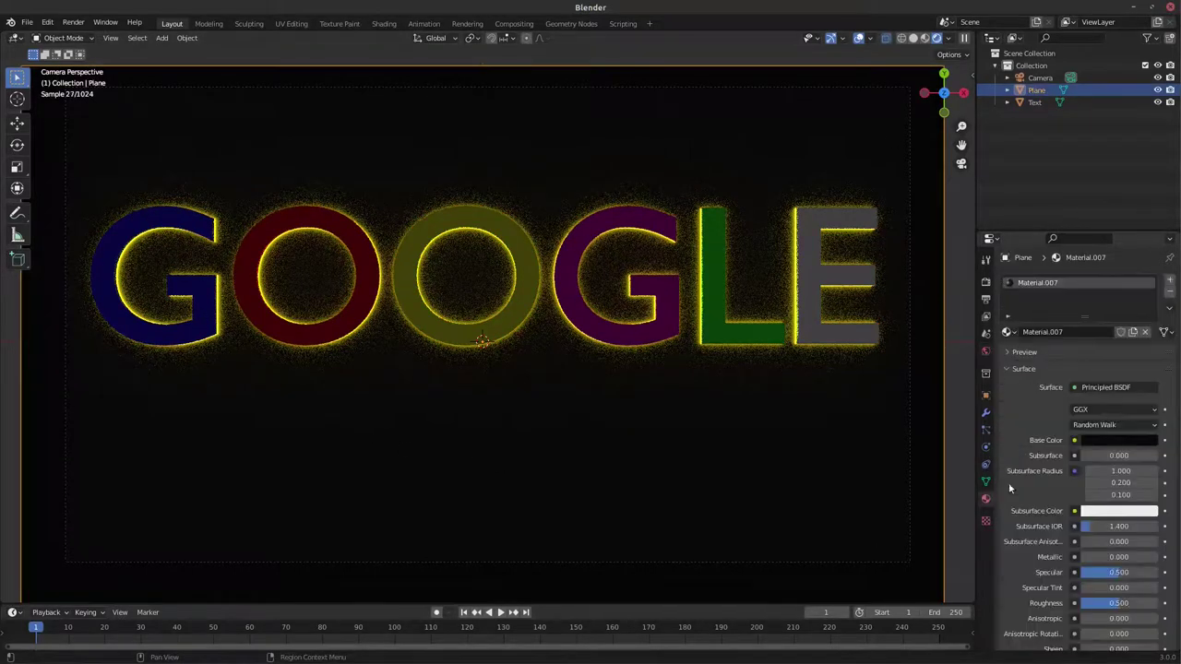
click(1137, 441)
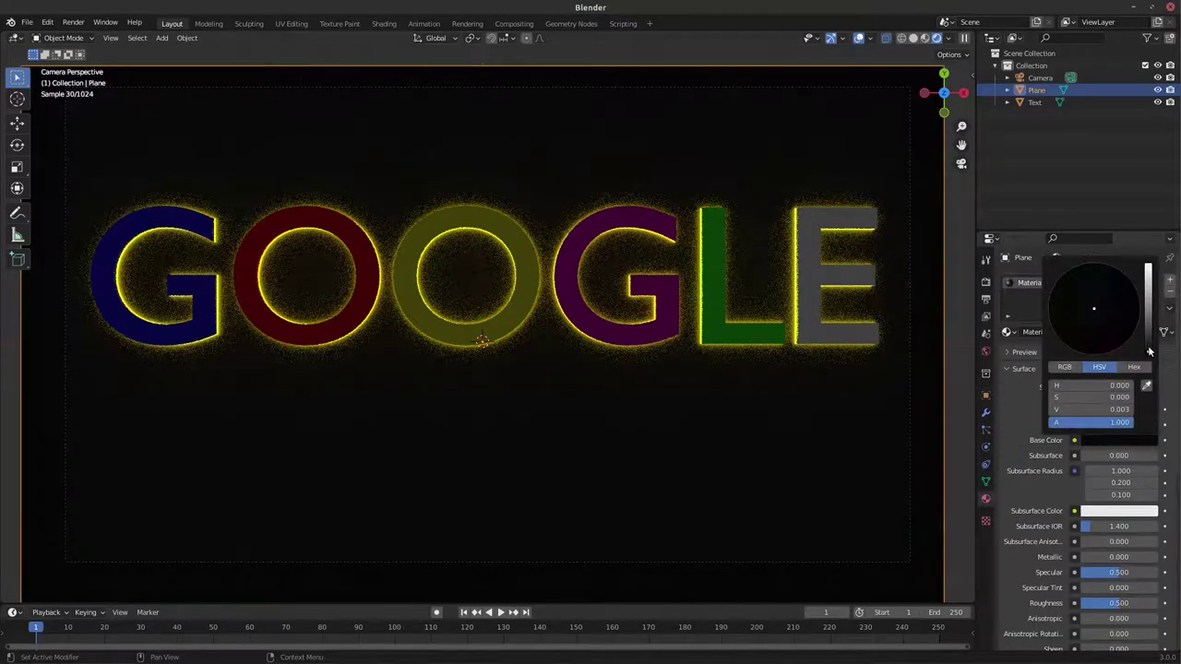
click(1149, 352)
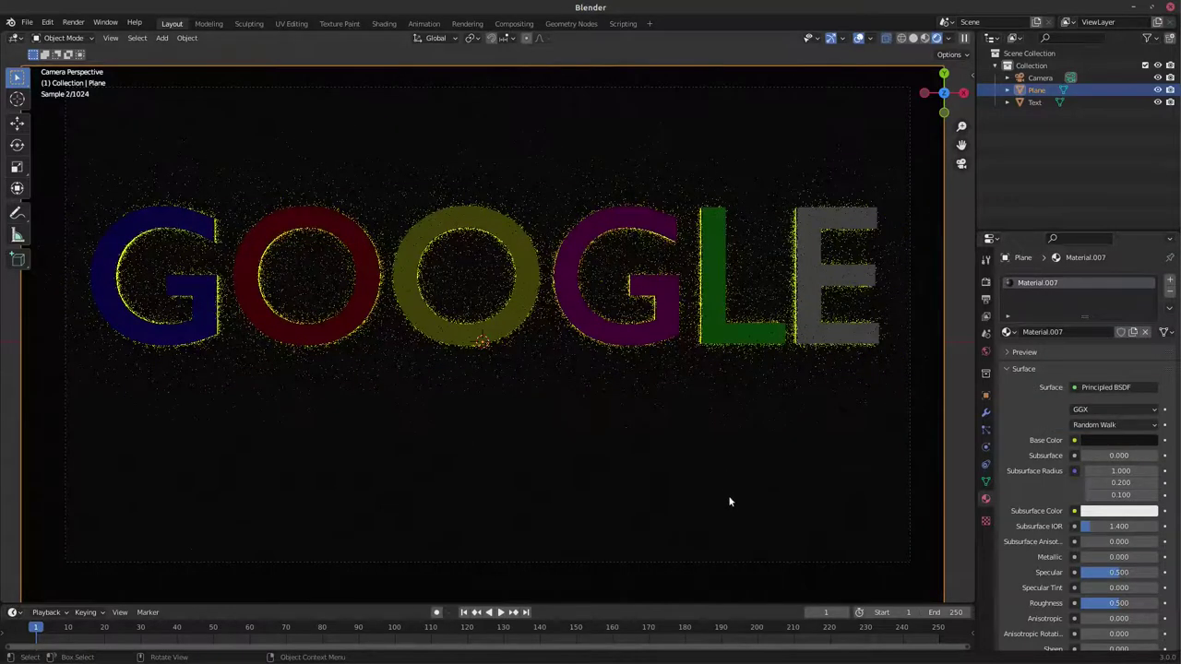
click(809, 335)
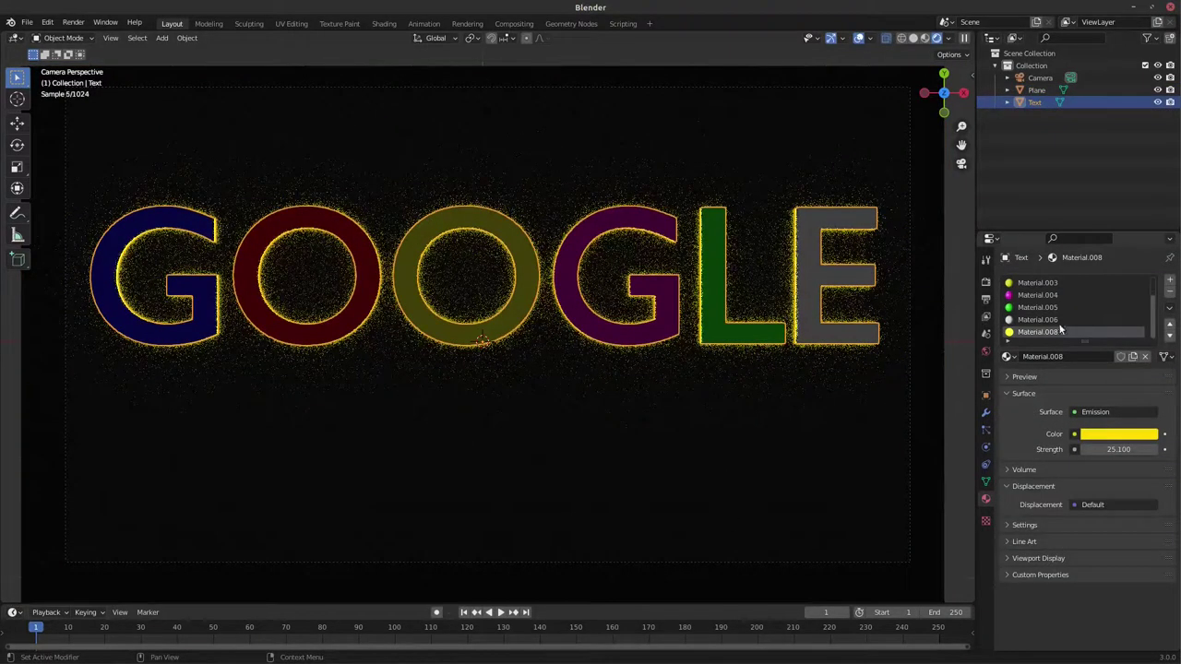
Set the Emission Strength of Material.008 to 100.
click(1110, 449)
text(10)
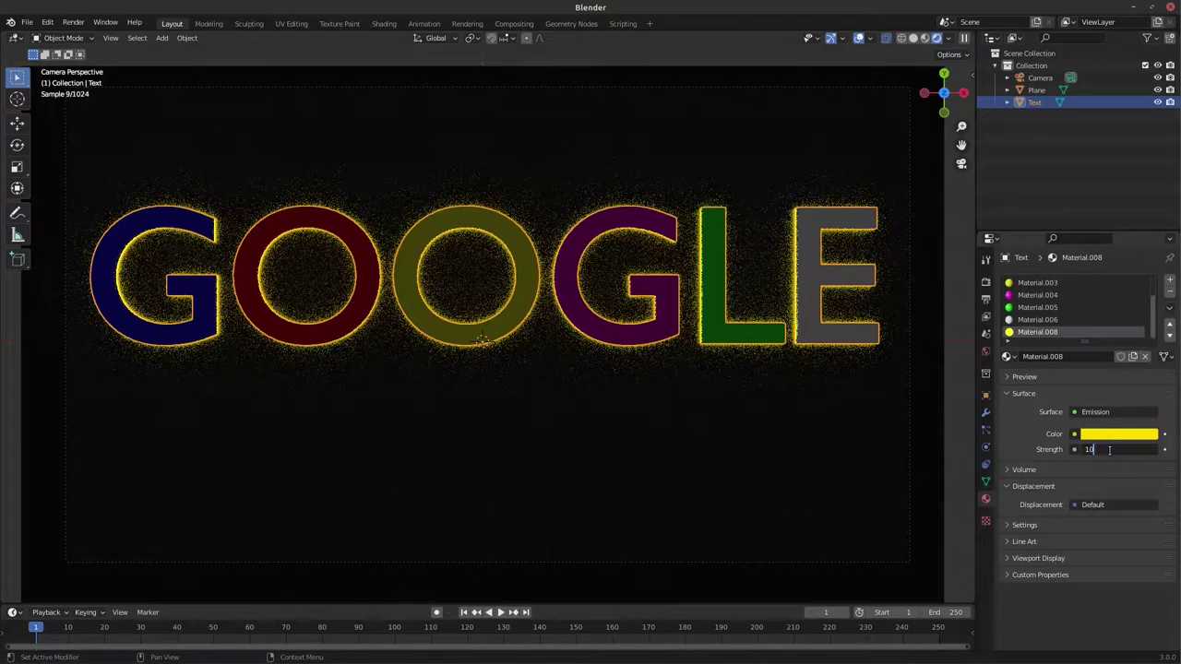
key(Return)
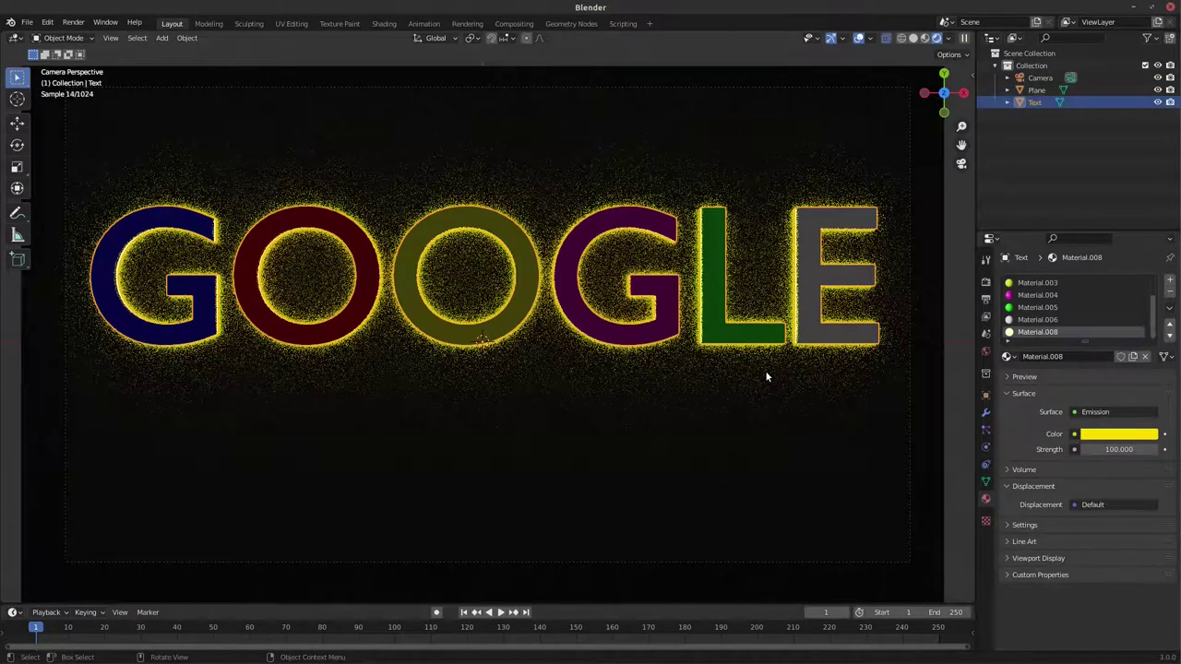
Try blue and near-white emission colours, then settle back on yellow.
click(1118, 434)
click(1134, 283)
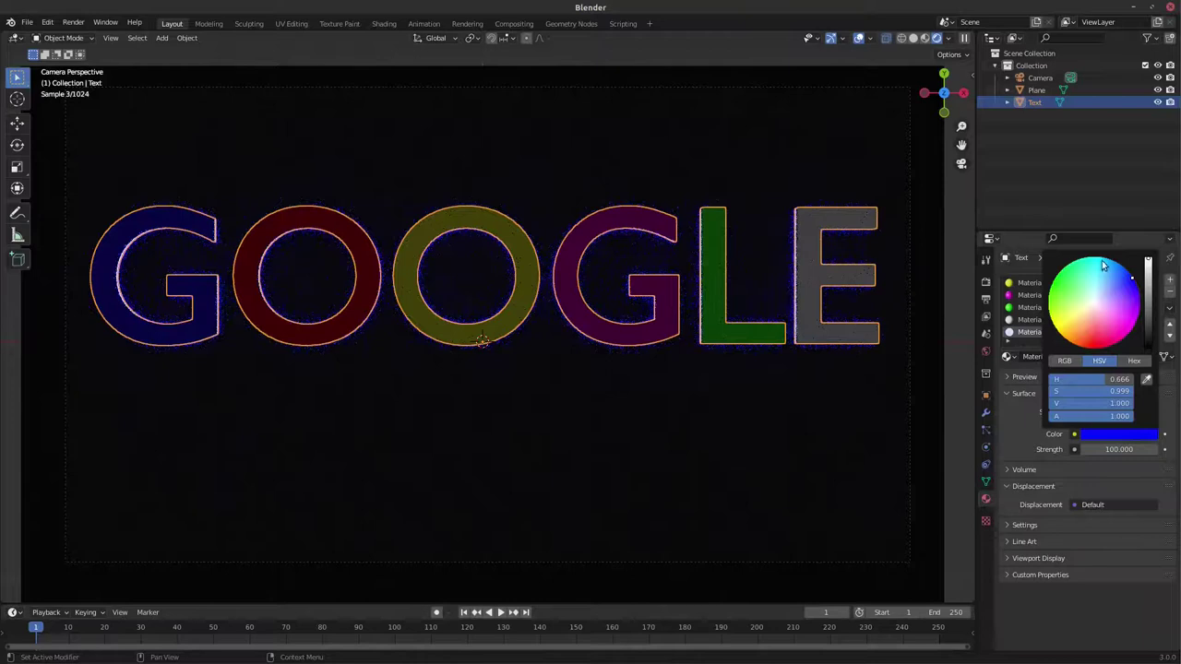
click(1092, 306)
click(1092, 309)
drag(1093, 310, 1096, 346)
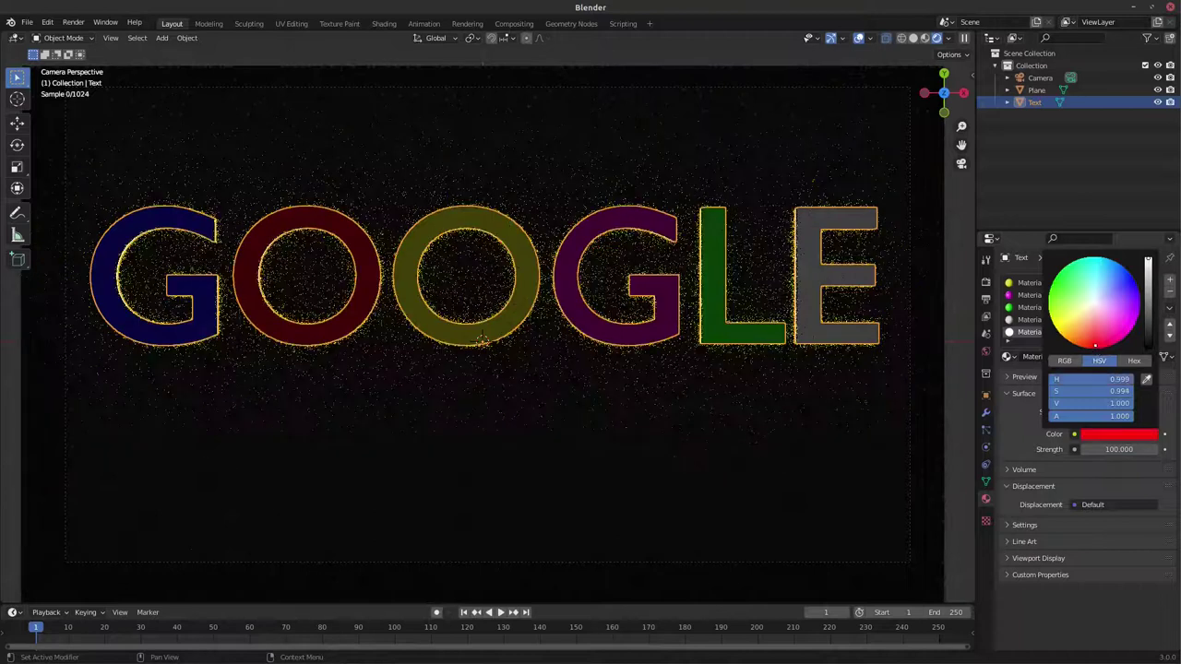
click(1058, 331)
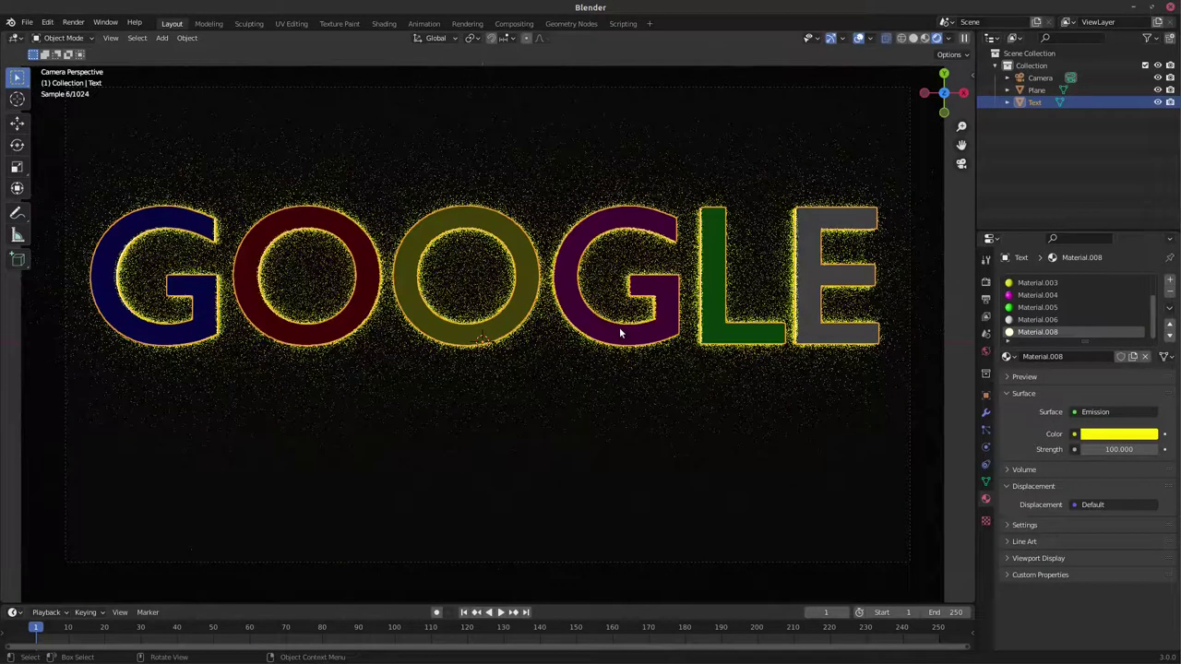
key(z)
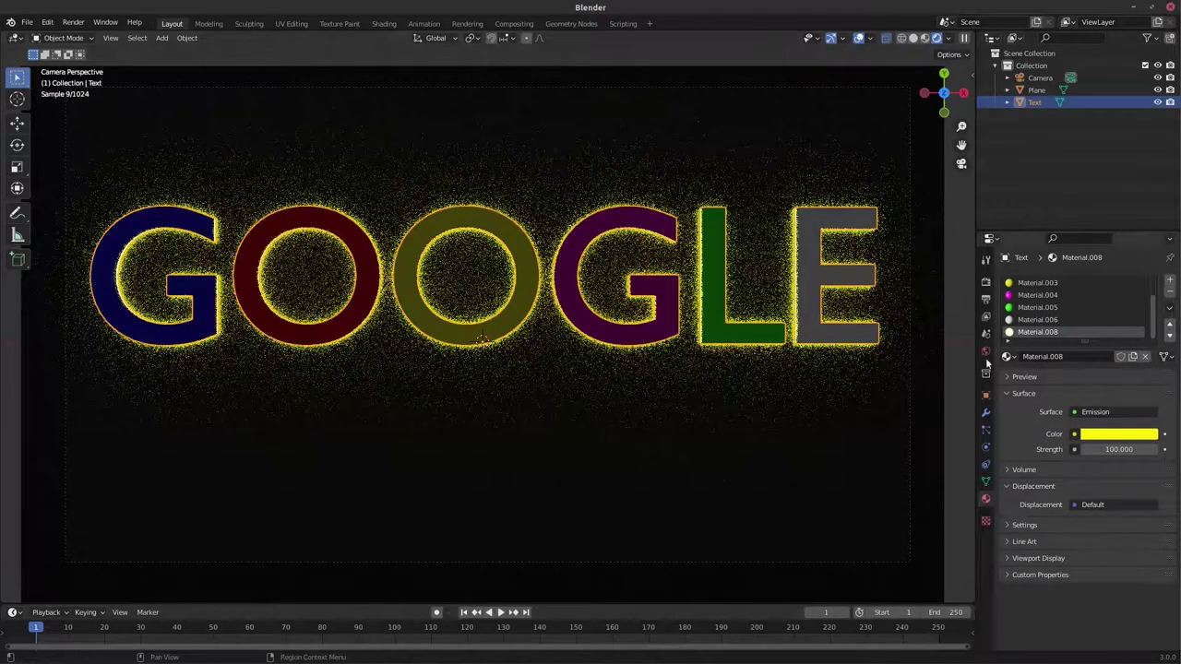
In Render Properties, set Cycles' final render Max Samples to 100.
click(985, 300)
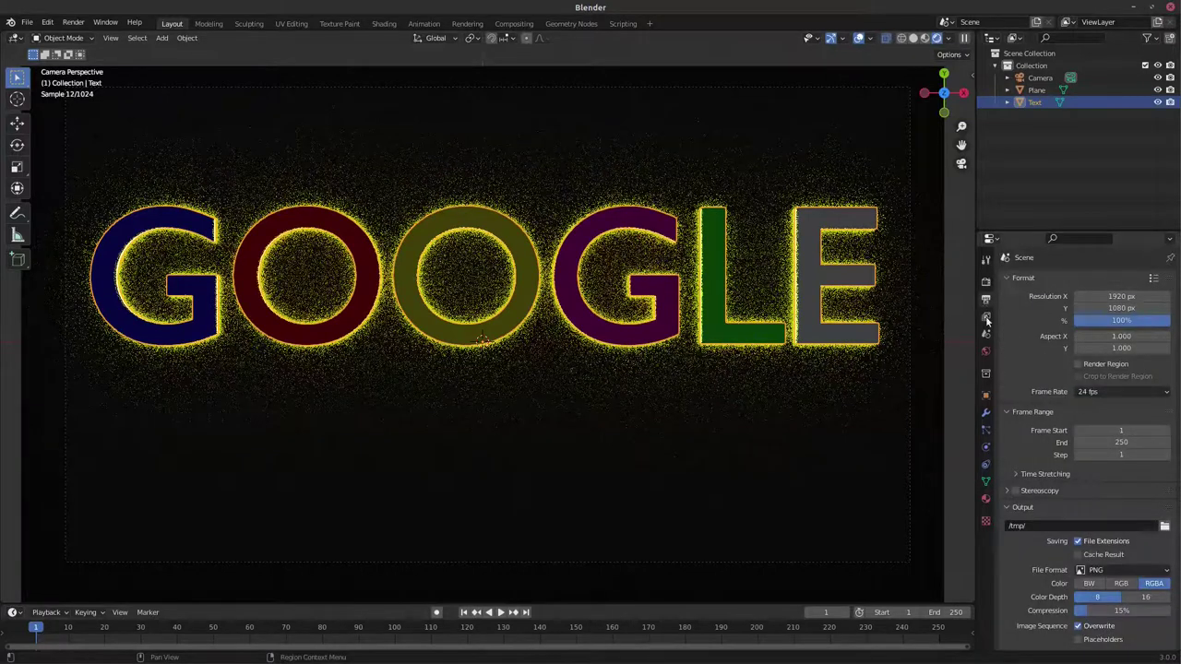
click(987, 318)
click(985, 298)
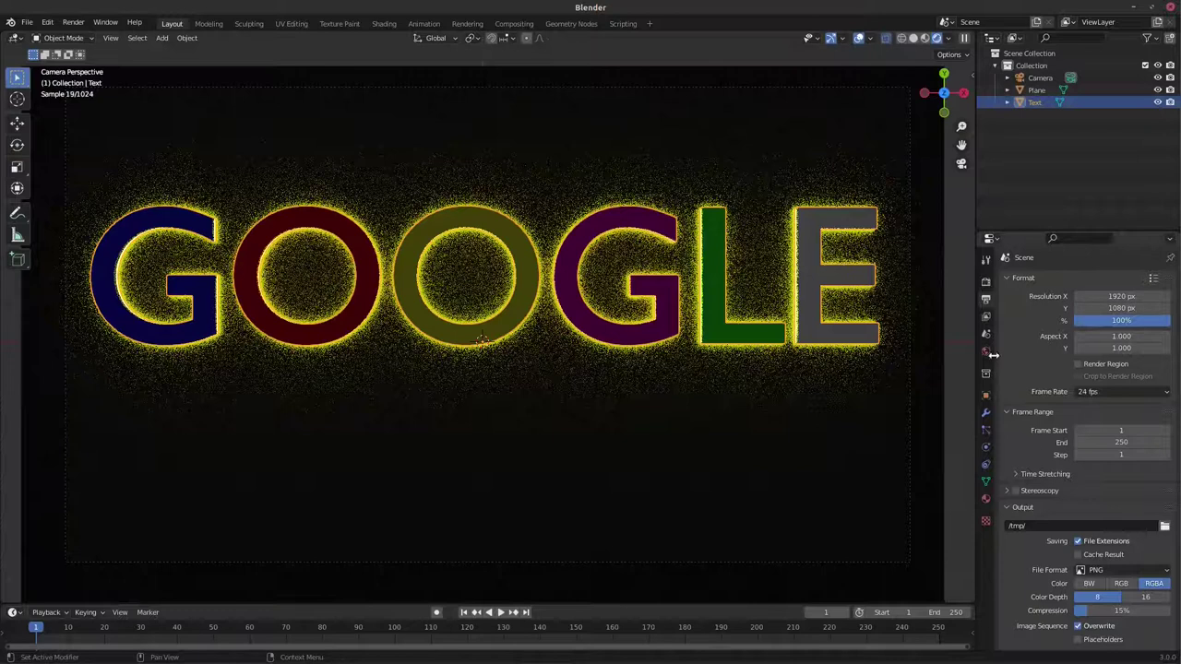
click(985, 282)
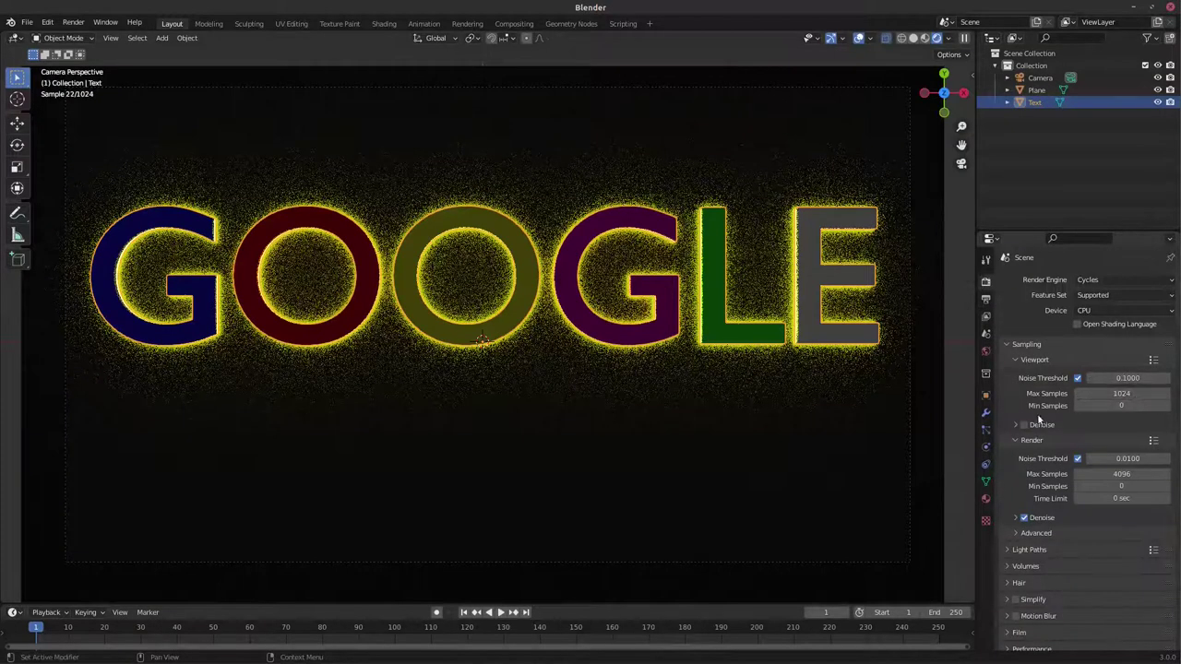
click(1005, 341)
click(1005, 341)
click(1013, 358)
click(1016, 360)
click(1014, 360)
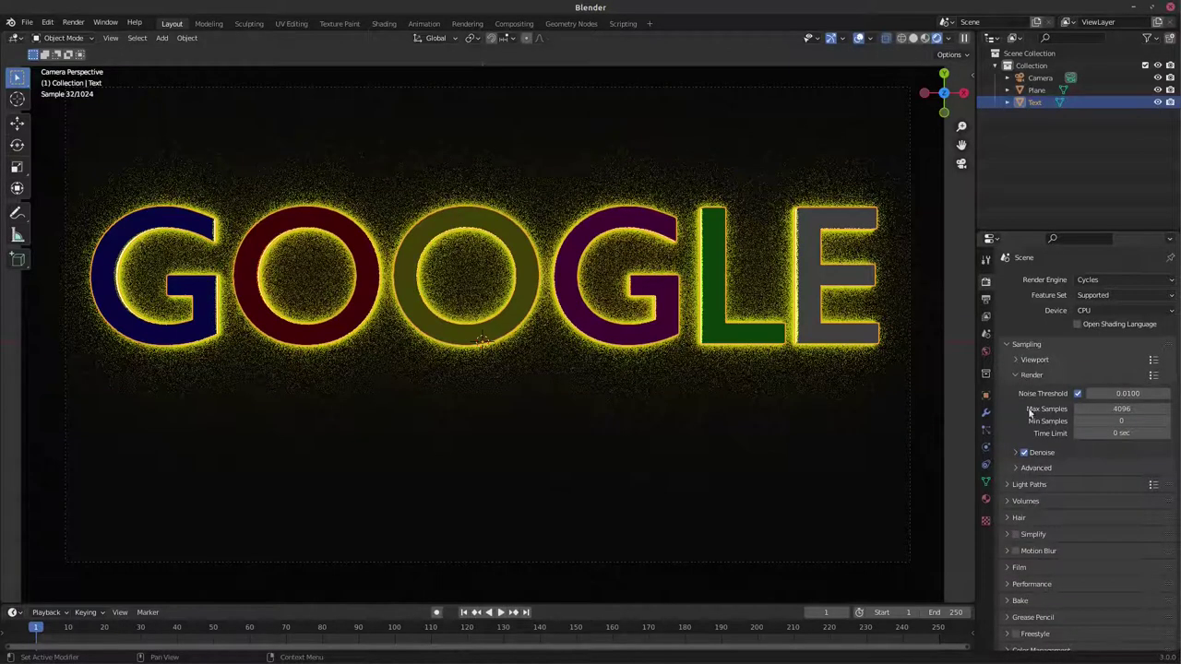
click(1140, 409)
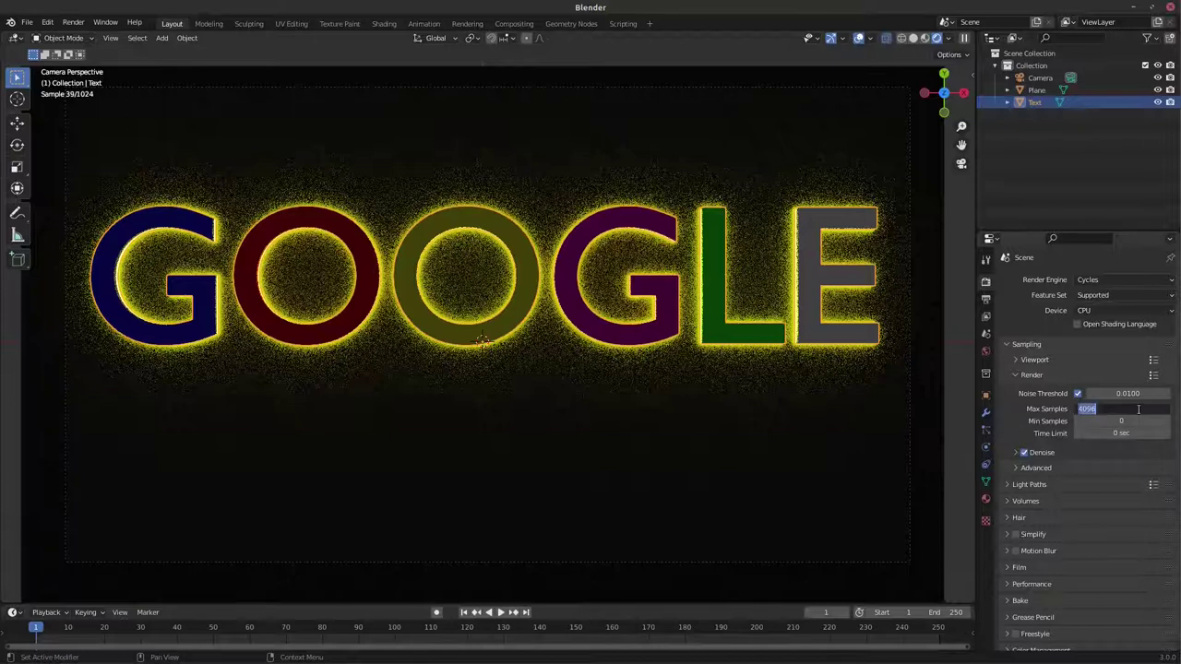
text(100)
key(Return)
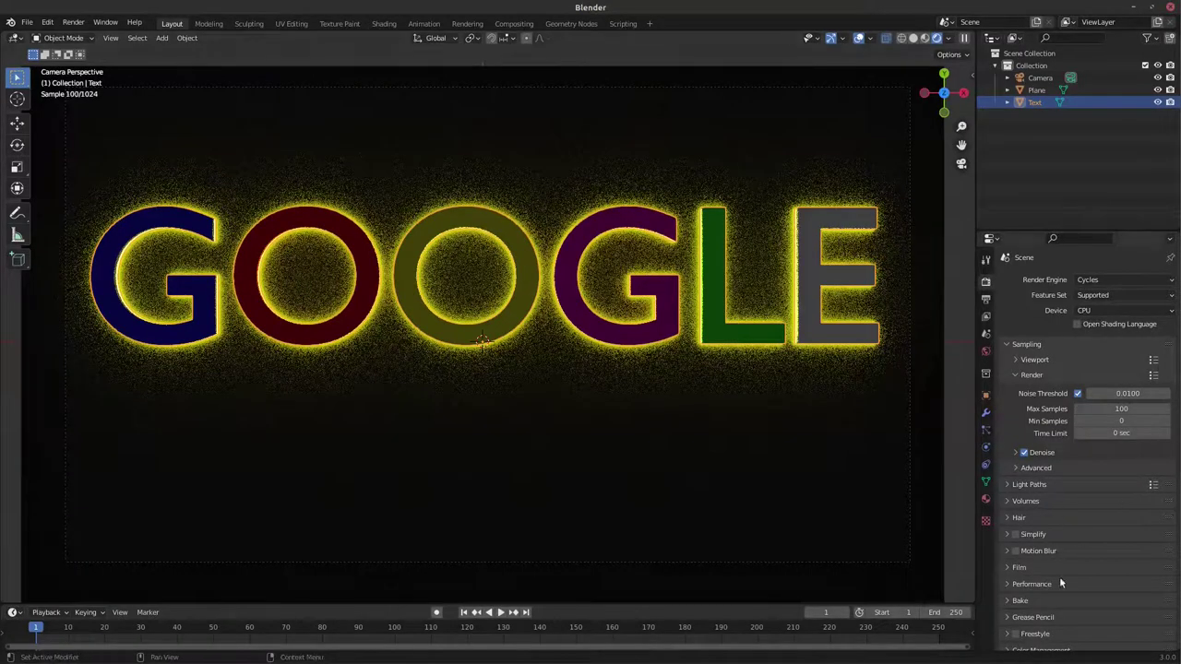
Render the final image from the camera with F12.
scroll(1034, 628, down, 1)
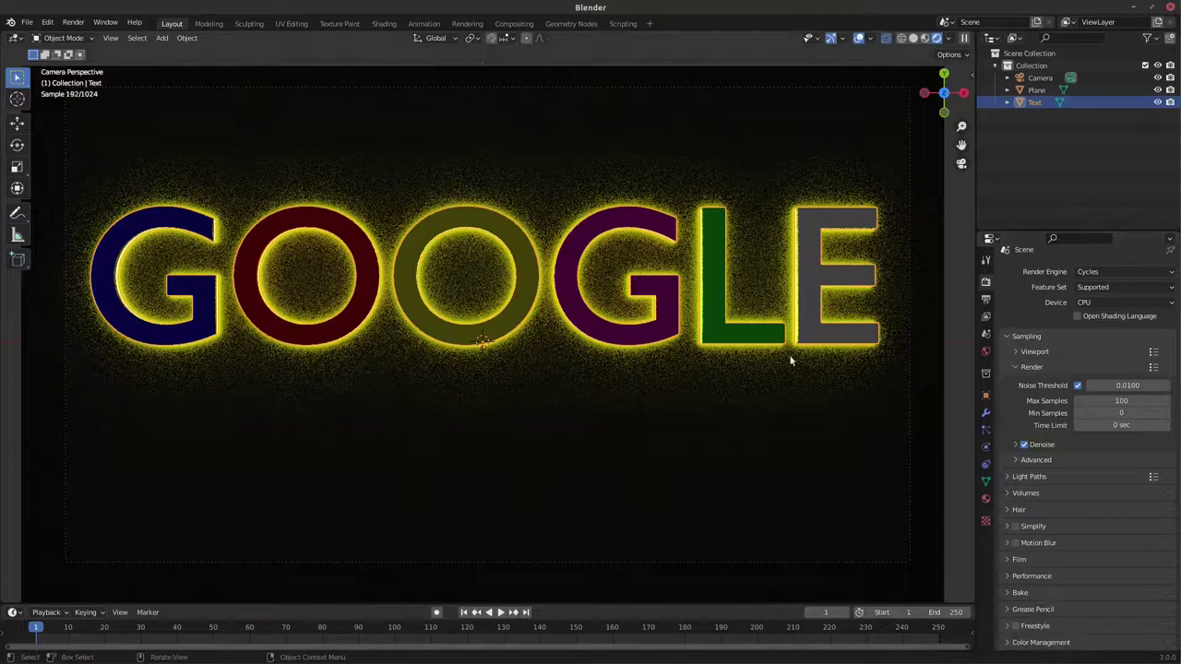
click(73, 22)
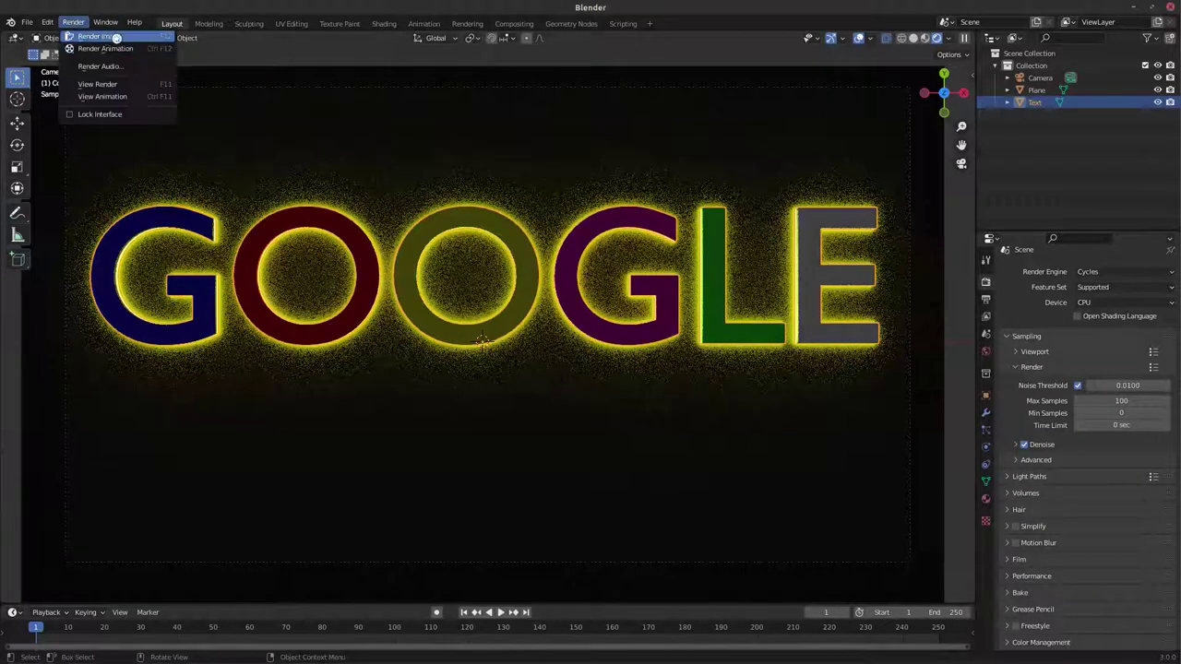
key(F12)
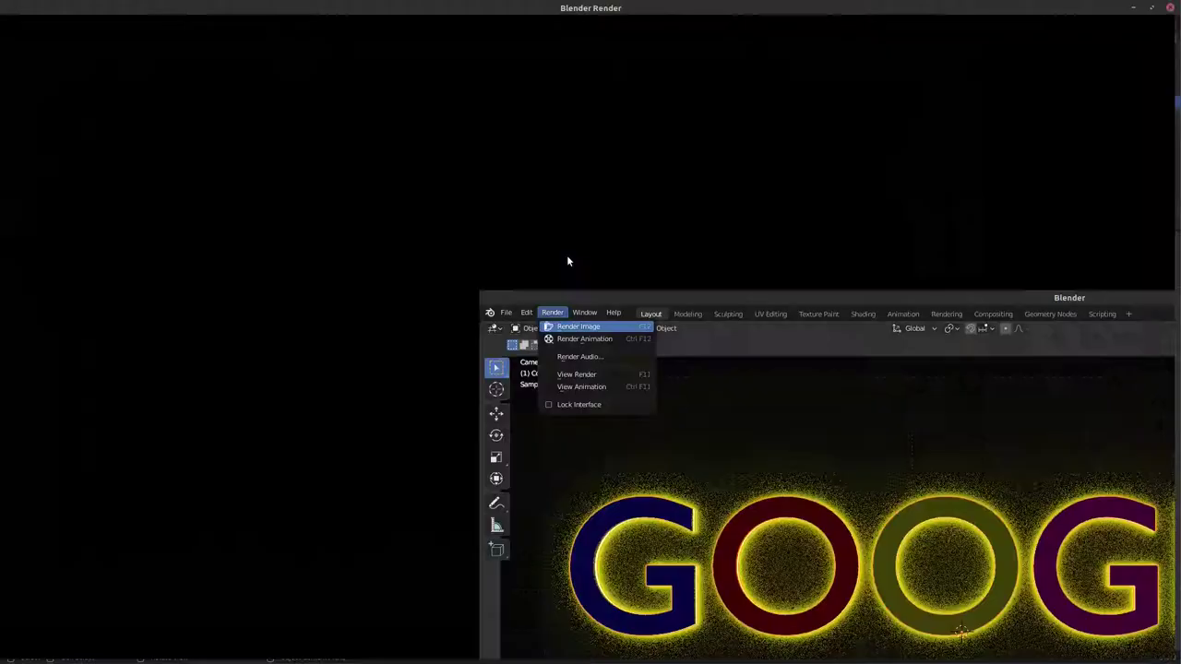